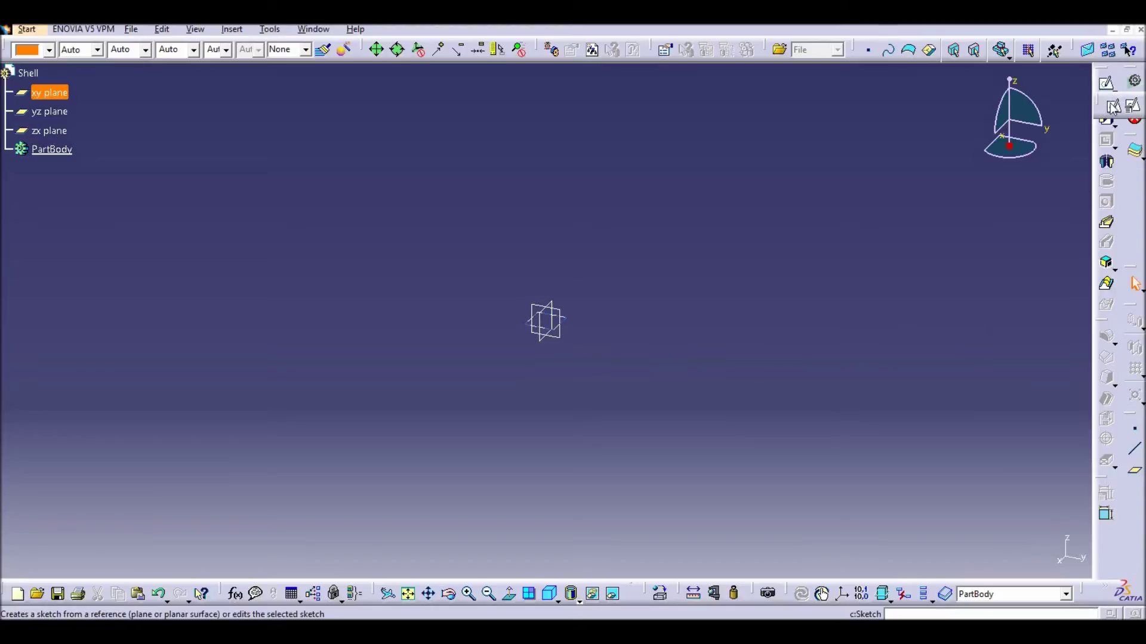
# - Open the Sketch Positioning dialog for a new positioned sketch
pyautogui.click(618, 322)
# - Place the new sketch on the xy plane with horizontal and vertical directions swapped
pyautogui.click(574, 327)
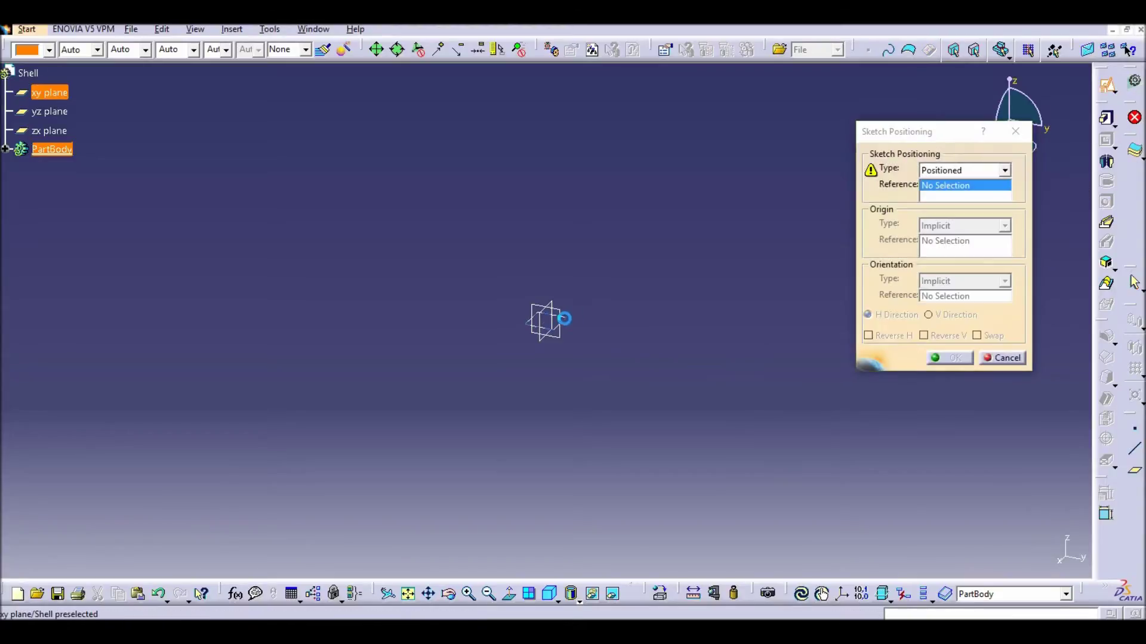
pyautogui.click(977, 336)
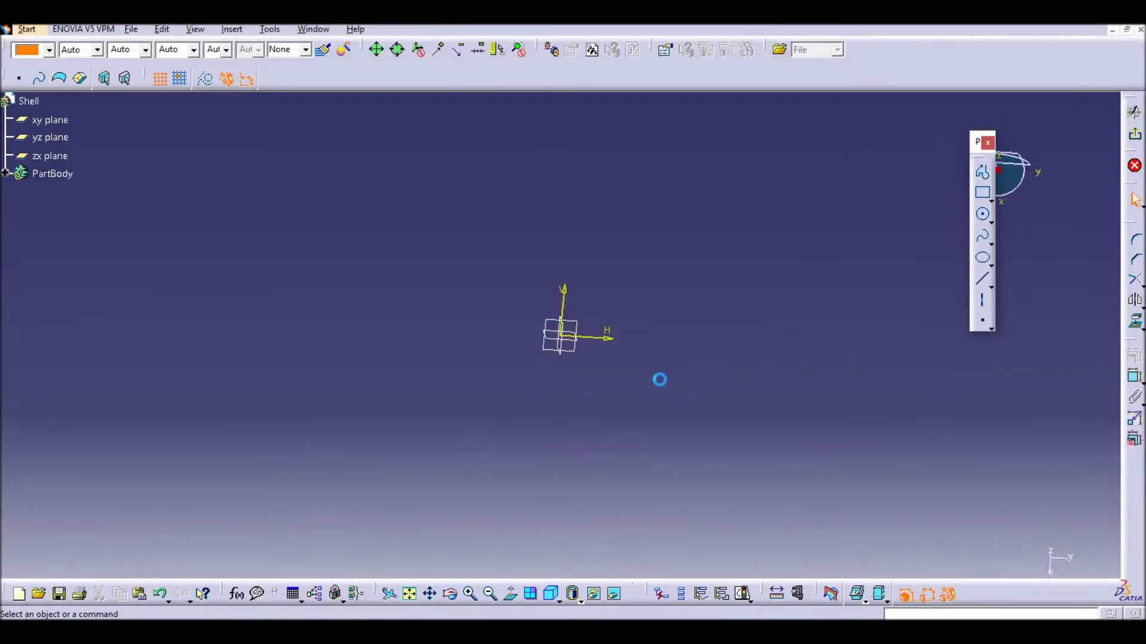
pyautogui.moveTo(677, 328)
pyautogui.mouseDown(button='middle')
pyautogui.moveTo(603, 258)
pyautogui.moveTo(492, 306)
pyautogui.moveTo(548, 280)
pyautogui.mouseUp(button='middle')
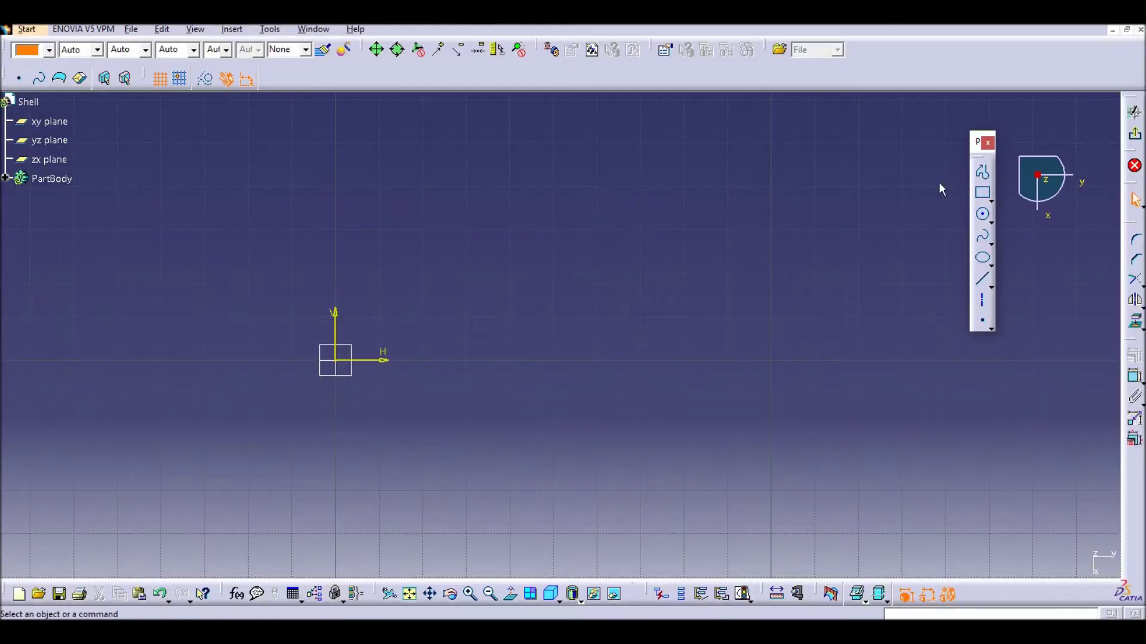
# - Draw a profile from the origin down, across, then a semicircular tangent-arc dip
pyautogui.click(982, 173)
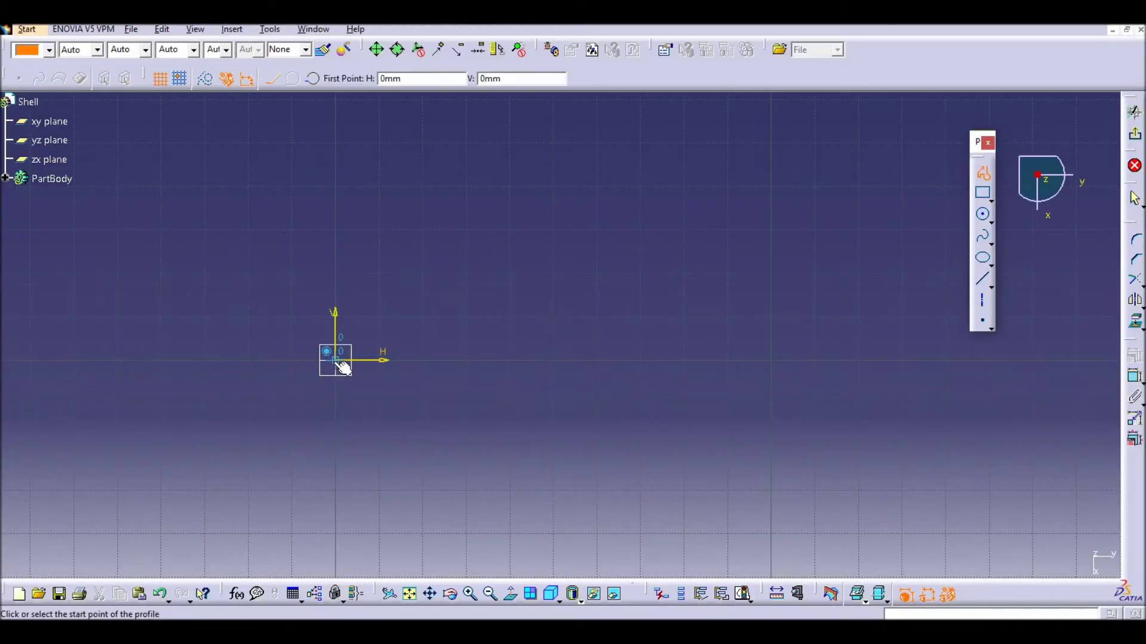
pyautogui.click(336, 361)
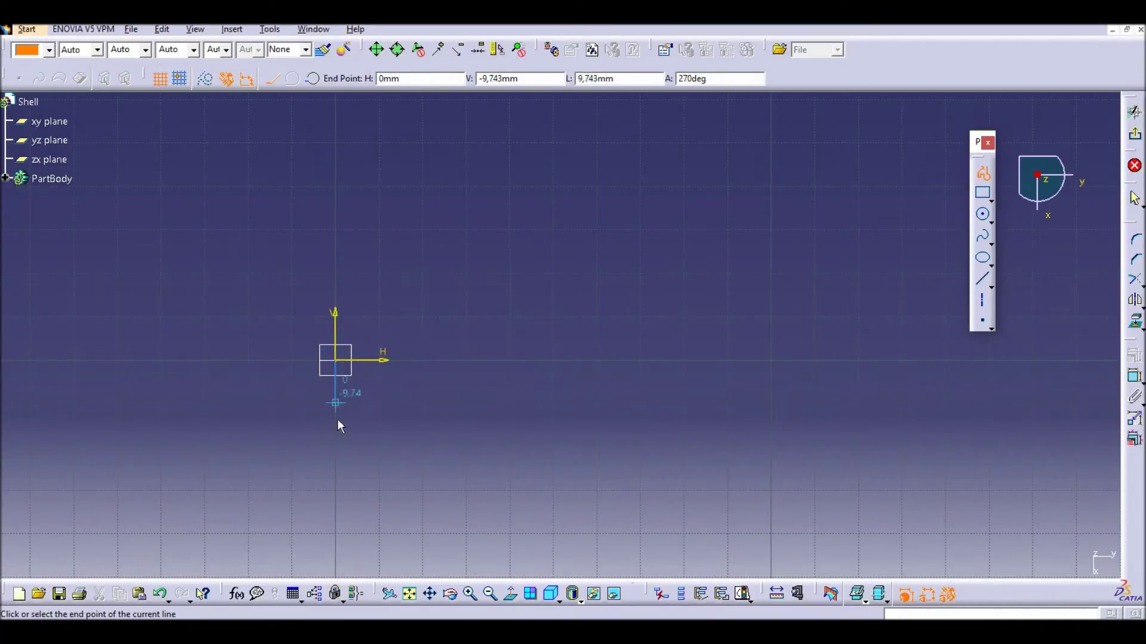
pyautogui.click(336, 460)
pyautogui.click(412, 460)
pyautogui.click(291, 78)
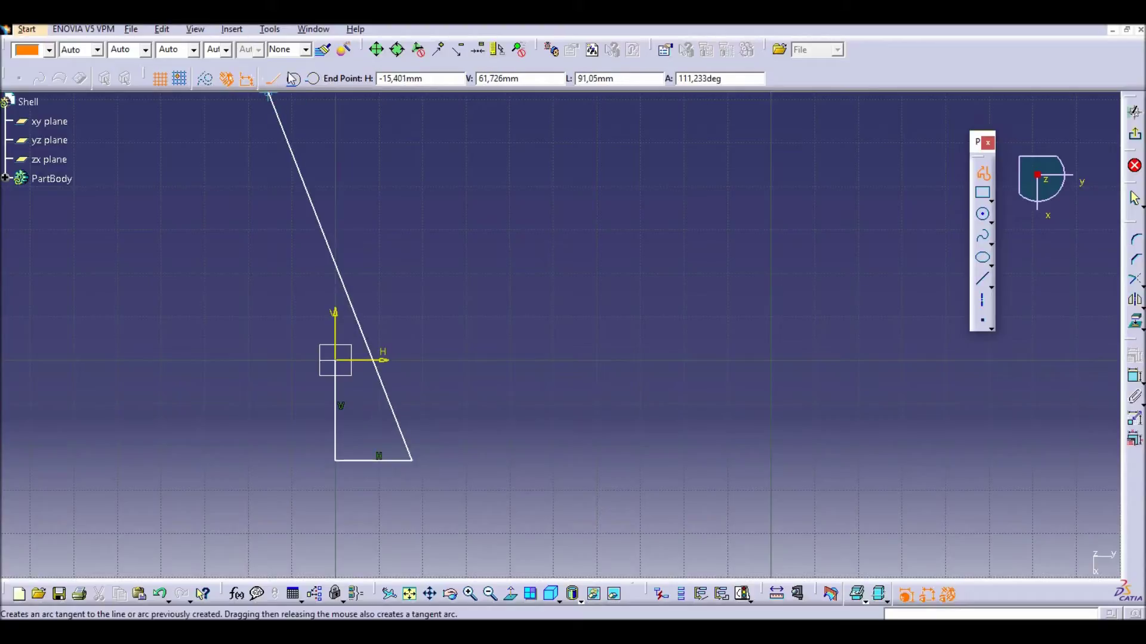
pyautogui.click(463, 511)
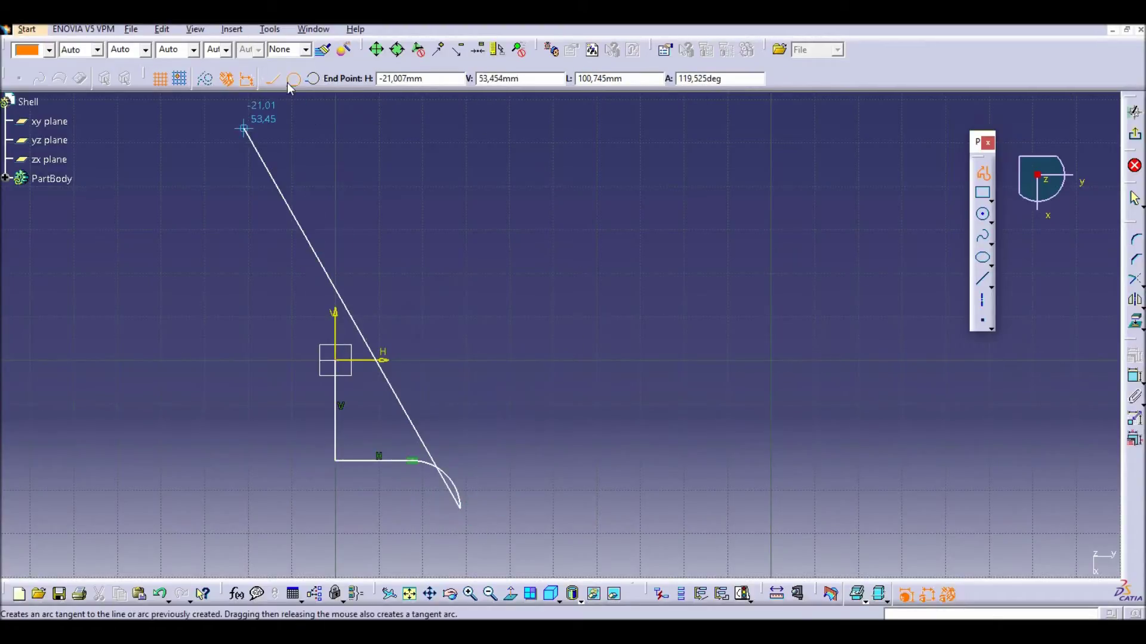
pyautogui.click(292, 78)
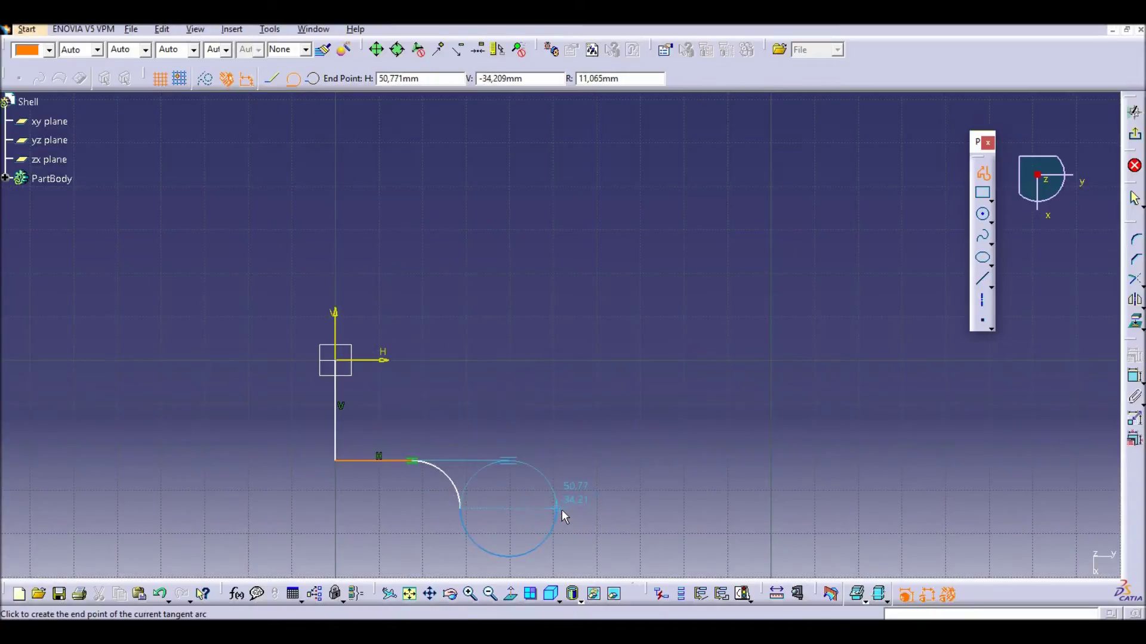
pyautogui.click(561, 512)
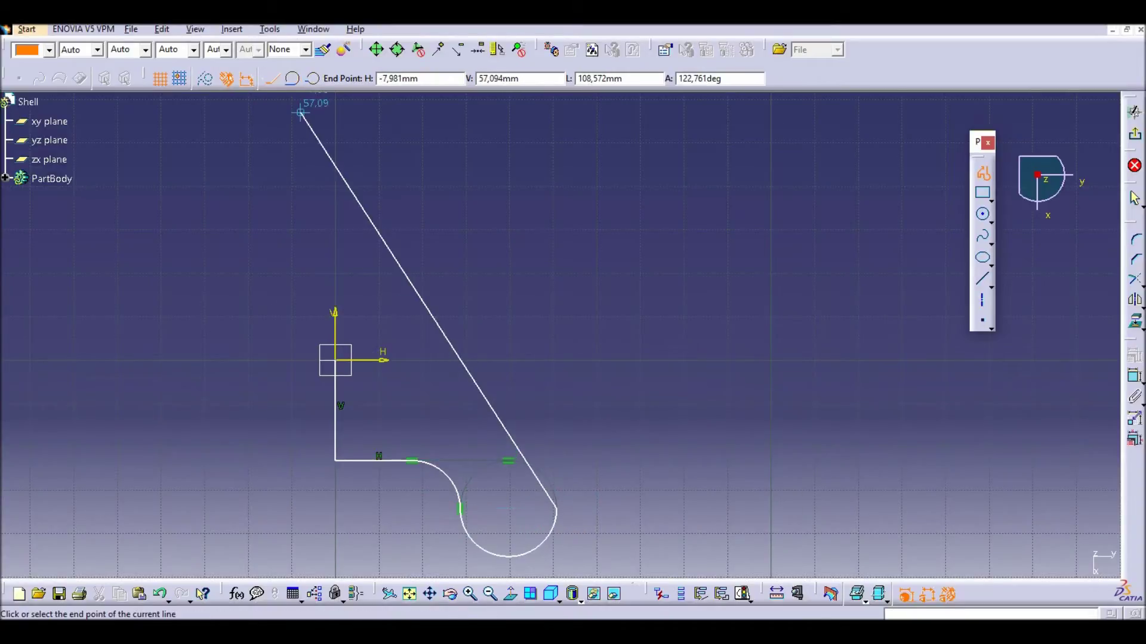
pyautogui.click(292, 78)
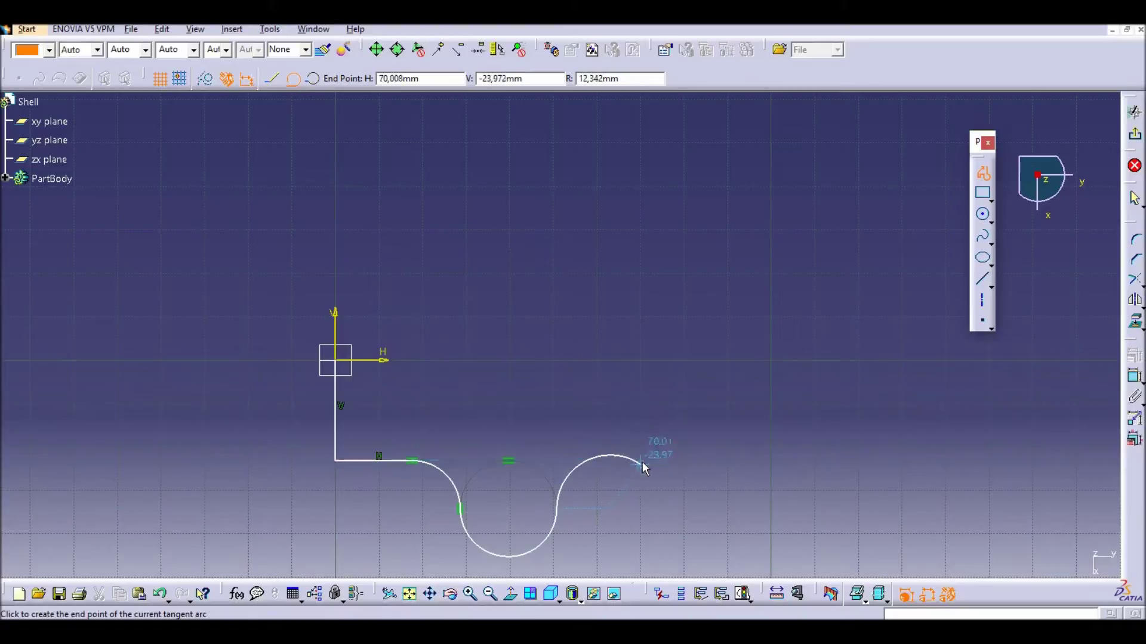
pyautogui.click(604, 461)
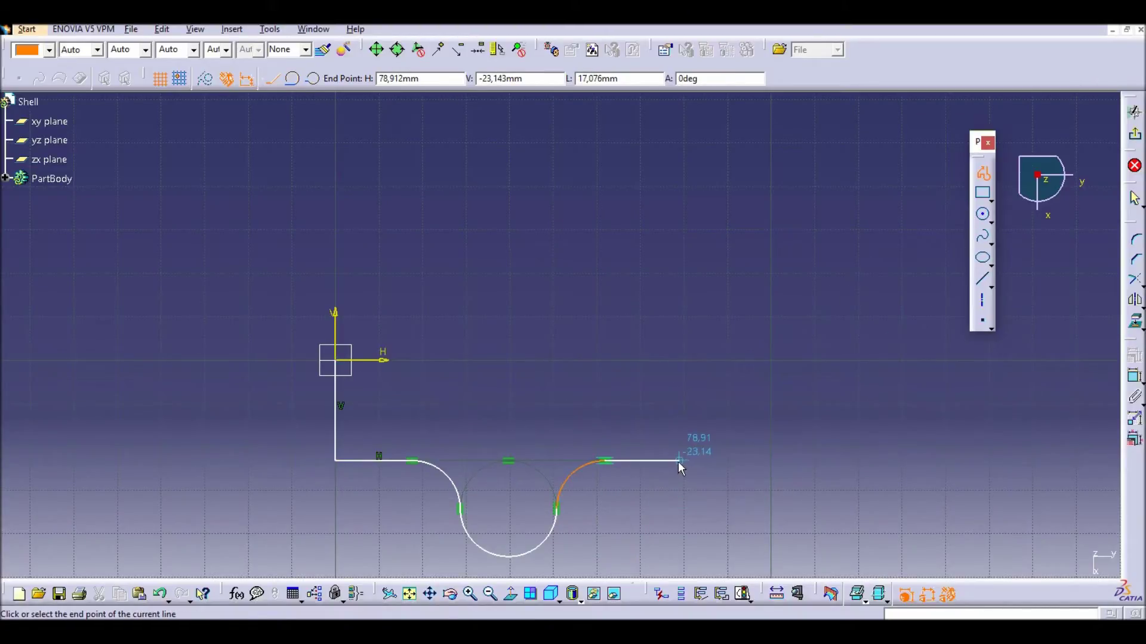
# - Continue with a raised step, slanted drop and vertical right edge, then select the profile
pyautogui.click(679, 461)
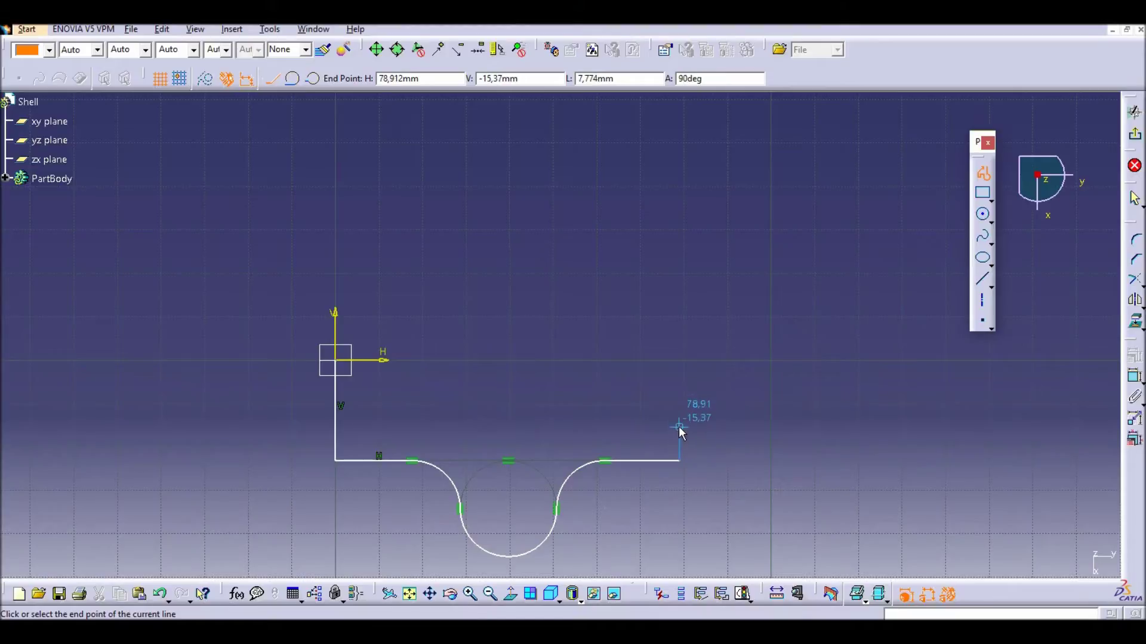
pyautogui.click(679, 427)
pyautogui.click(749, 427)
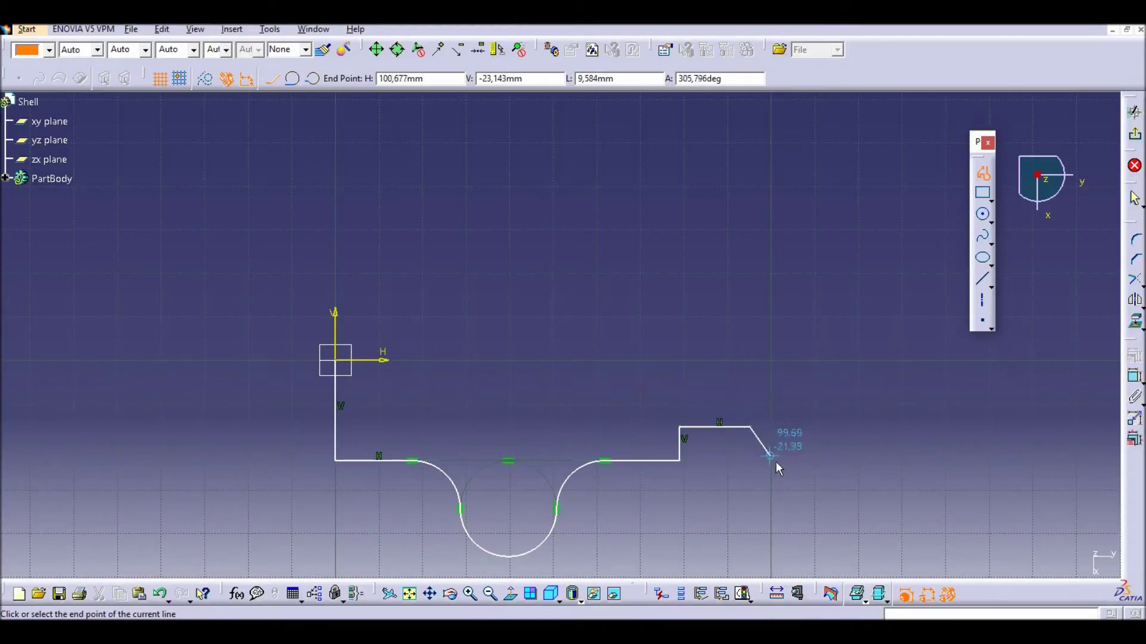
pyautogui.click(779, 460)
pyautogui.click(807, 461)
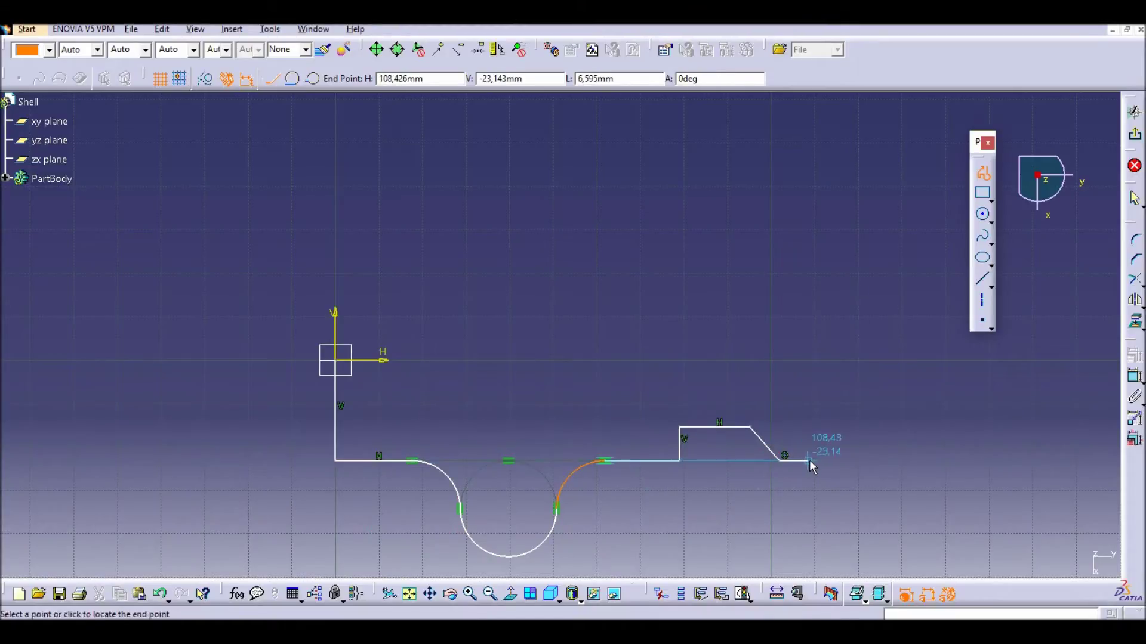
pyautogui.click(806, 360)
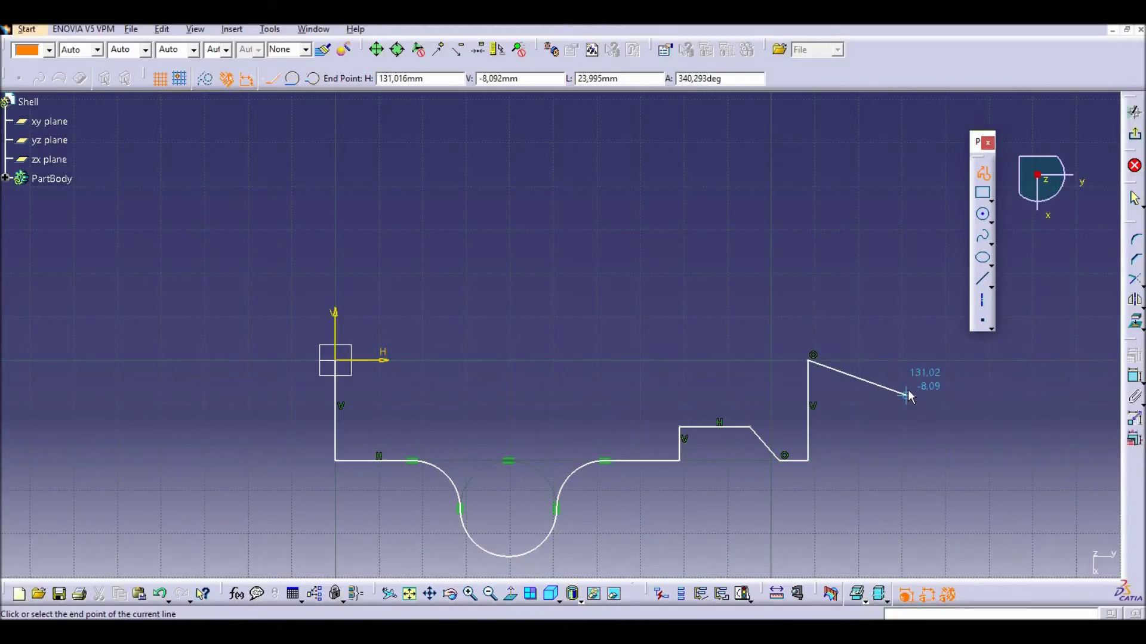
pyautogui.press('Escape')
pyautogui.moveTo(847, 418)
pyautogui.mouseDown(button='middle')
pyautogui.moveTo(833, 348)
pyautogui.moveTo(817, 413)
pyautogui.moveTo(814, 386)
pyautogui.moveTo(719, 400)
pyautogui.mouseUp(button='middle')
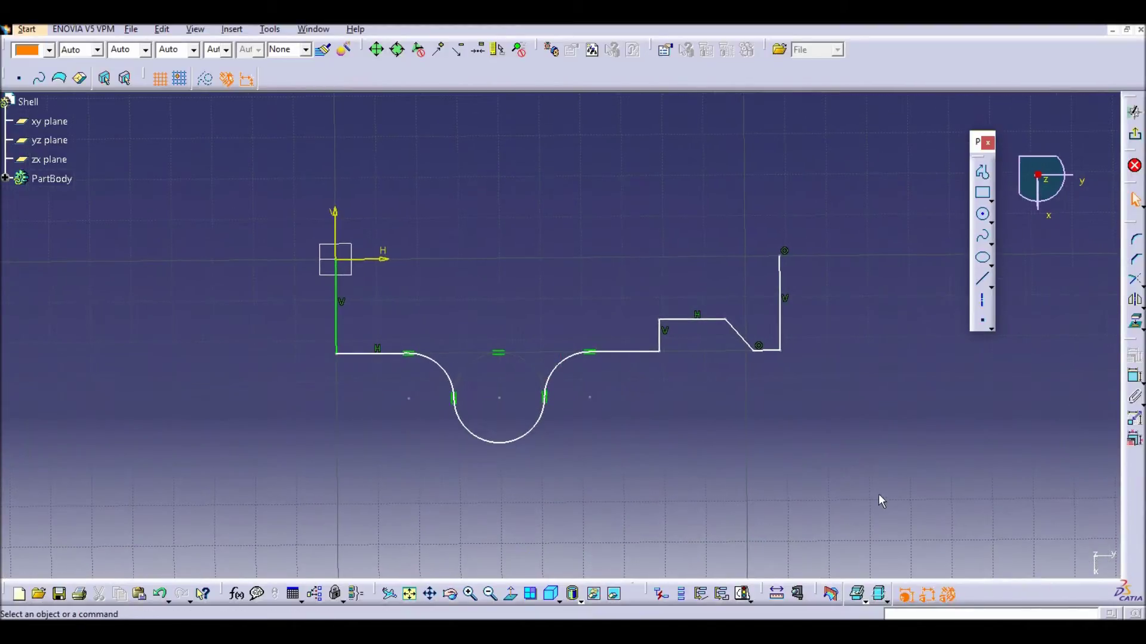
pyautogui.moveTo(902, 525)
pyautogui.mouseDown()
pyautogui.moveTo(721, 486)
pyautogui.moveTo(349, 328)
pyautogui.moveTo(307, 295)
pyautogui.mouseUp()
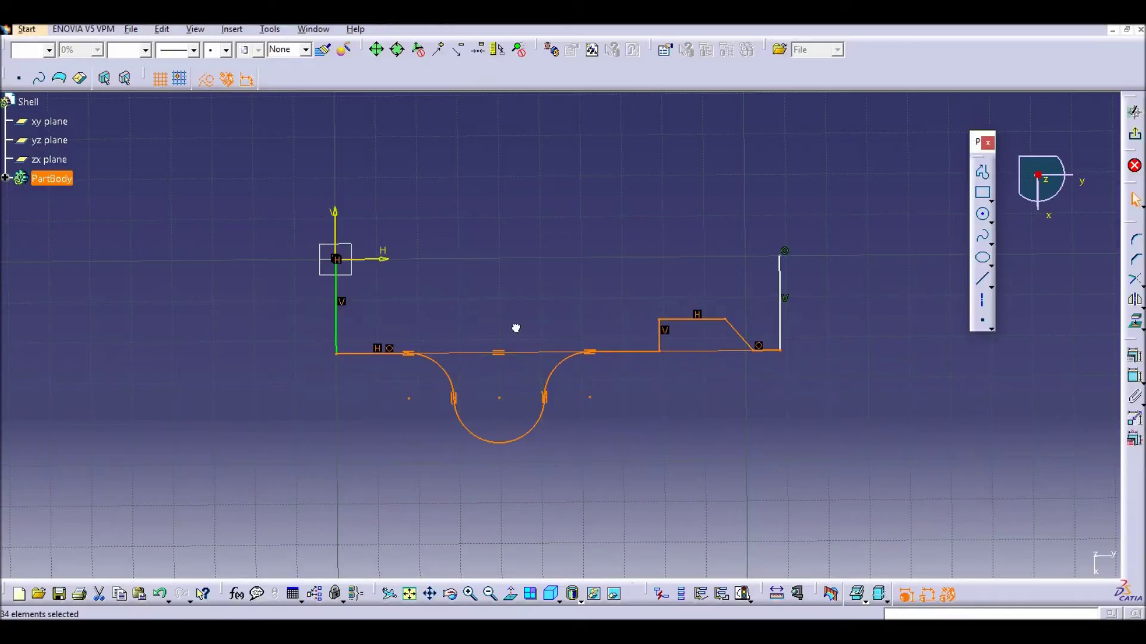
# - Mirror the half-profile, including both end lines, about the H axis
pyautogui.keyDown('ctrl'); pyautogui.click(780, 332); pyautogui.keyUp('ctrl')
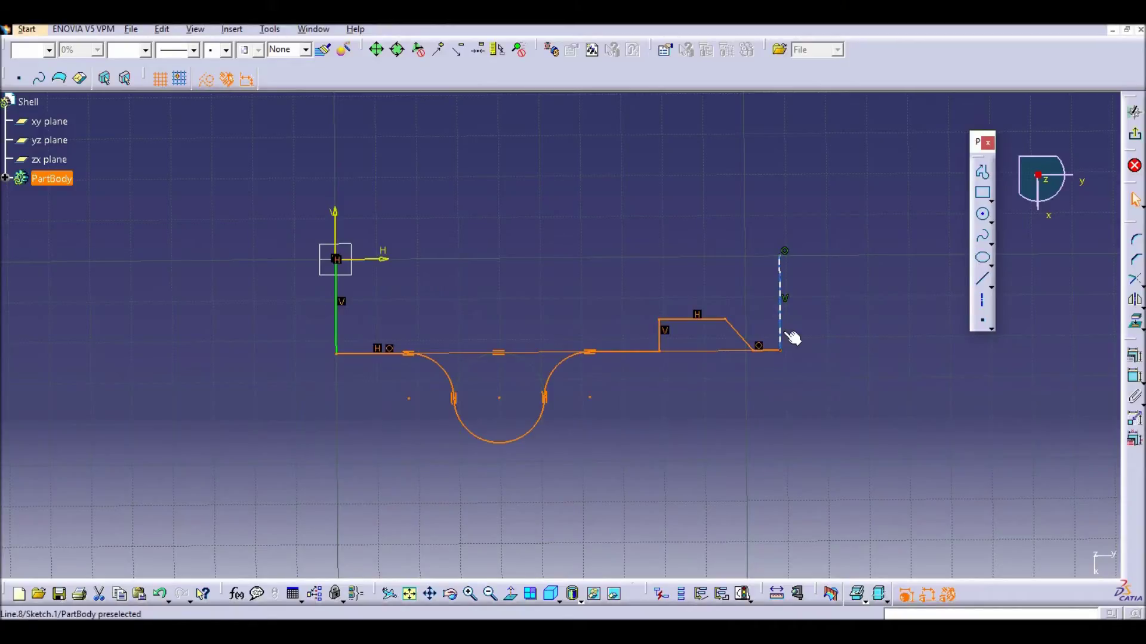
pyautogui.keyDown('ctrl'); pyautogui.click(338, 334); pyautogui.keyUp('ctrl')
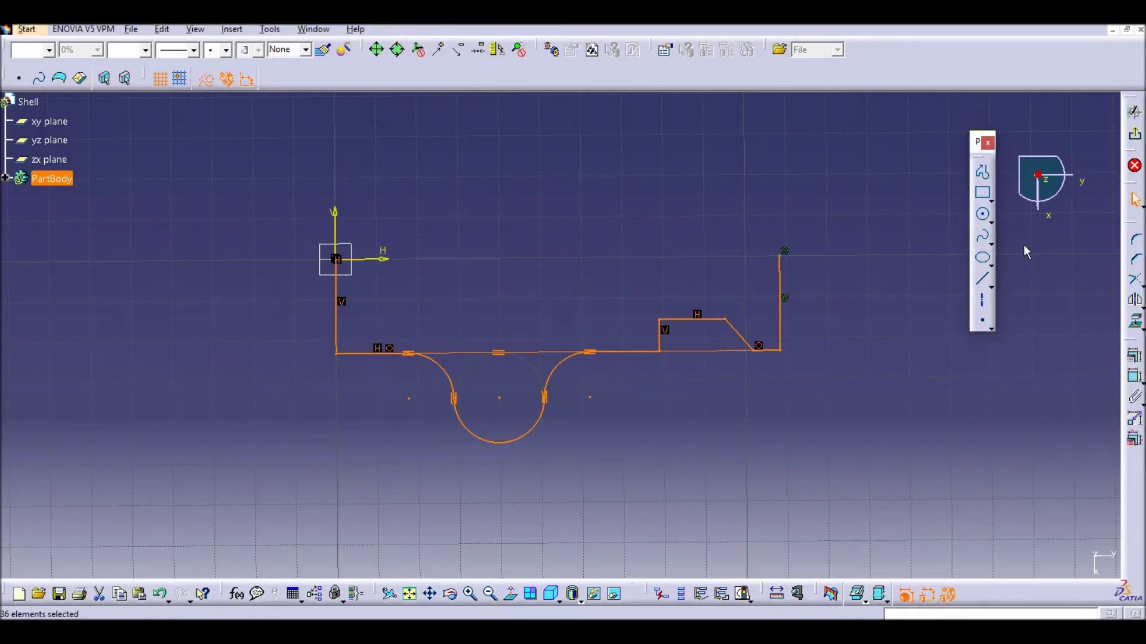
pyautogui.click(1135, 300)
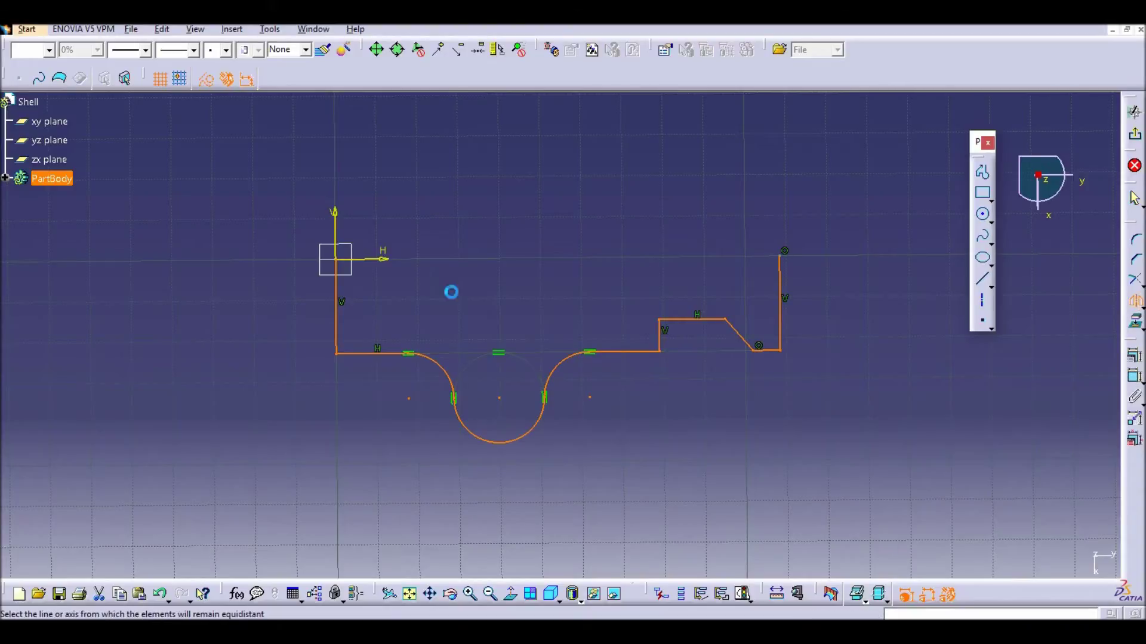
pyautogui.click(372, 263)
pyautogui.moveTo(488, 232)
pyautogui.mouseDown(button='middle')
pyautogui.moveTo(534, 299)
pyautogui.moveTo(581, 297)
pyautogui.mouseUp(button='middle')
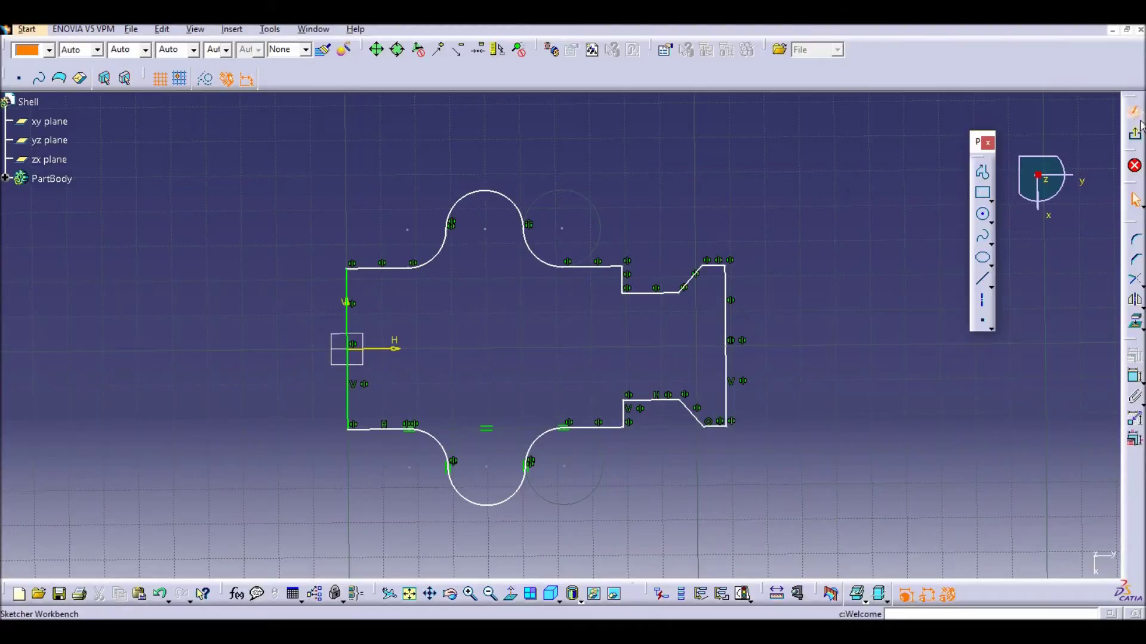
# - Pad Sketch.1 by 20 mm into solid Pad.1
pyautogui.click(1135, 112)
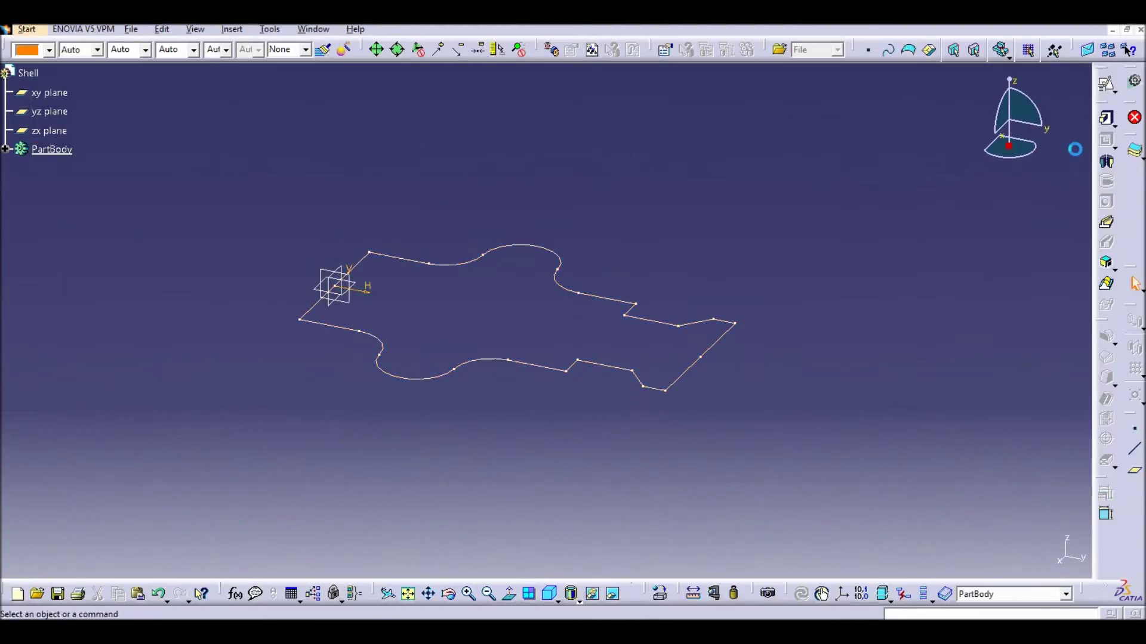
pyautogui.click(1106, 118)
pyautogui.click(695, 365)
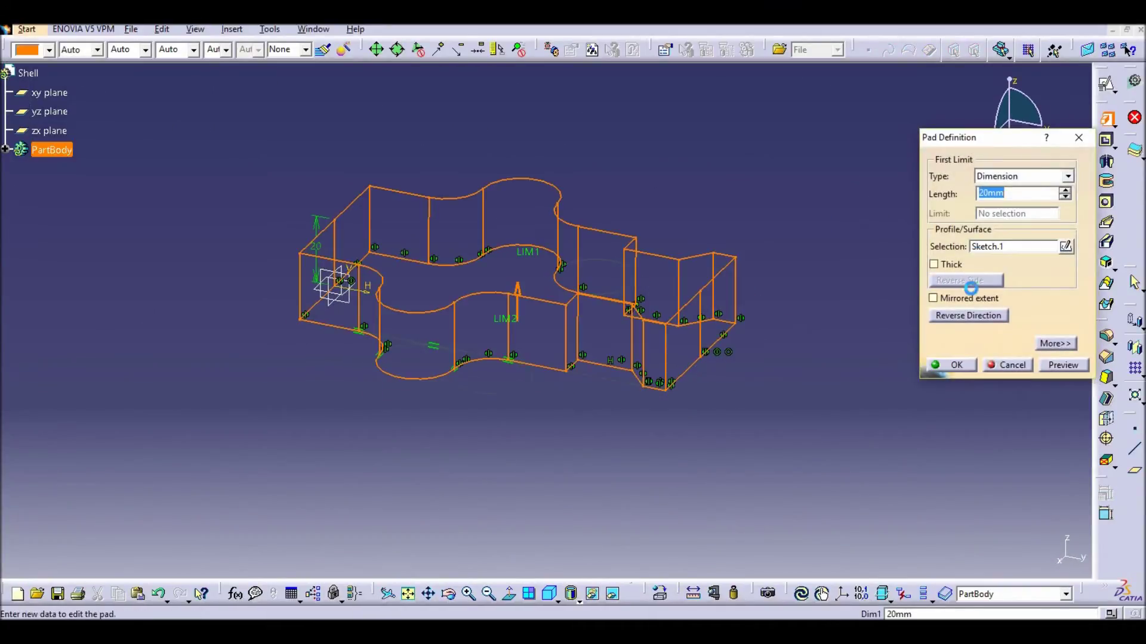
pyautogui.click(957, 365)
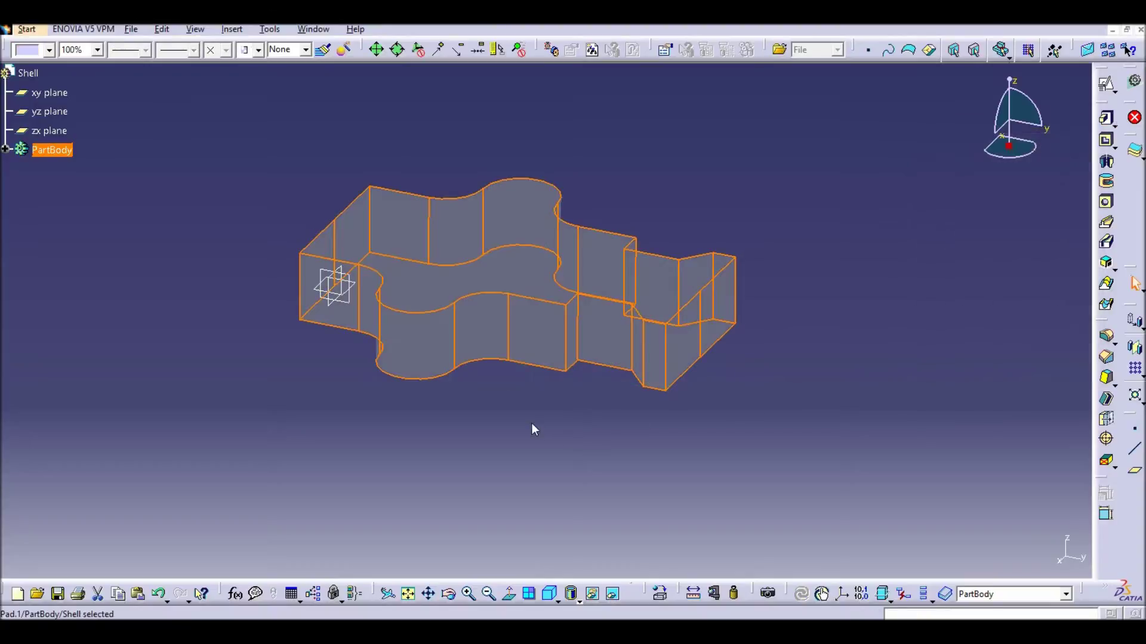
pyautogui.moveTo(461, 453)
pyautogui.mouseDown(button='middle')
pyautogui.moveTo(525, 473)
pyautogui.moveTo(603, 452)
pyautogui.moveTo(514, 463)
pyautogui.moveTo(567, 463)
pyautogui.mouseUp(button='middle')
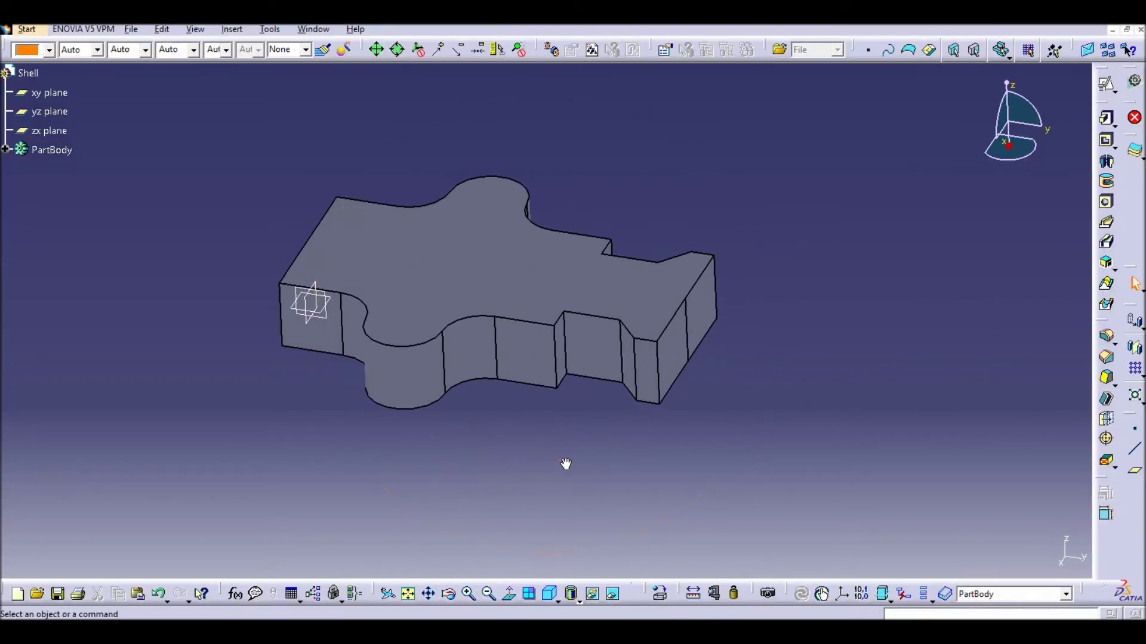
# - Sketch a circle on the pad's side wall face
pyautogui.click(601, 355)
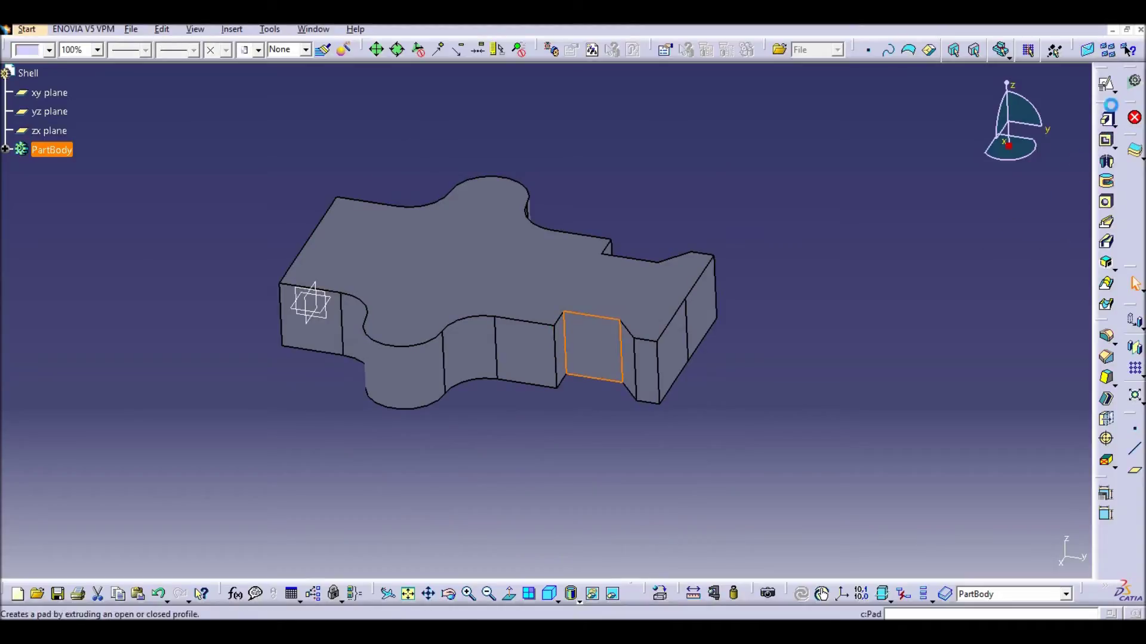
pyautogui.click(1113, 91)
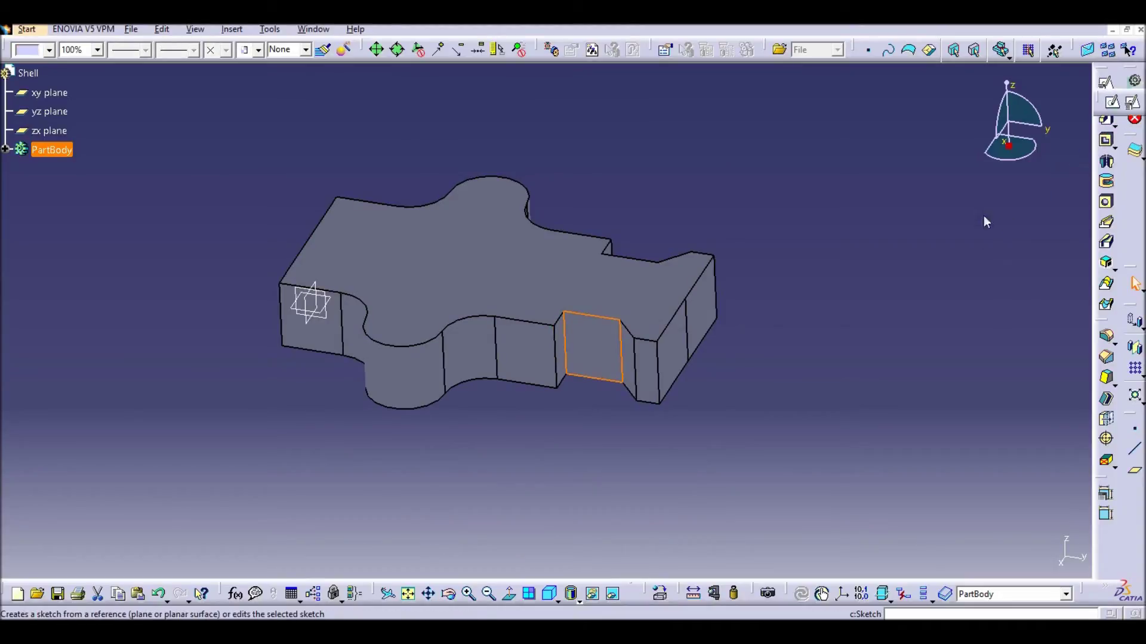
pyautogui.click(1111, 102)
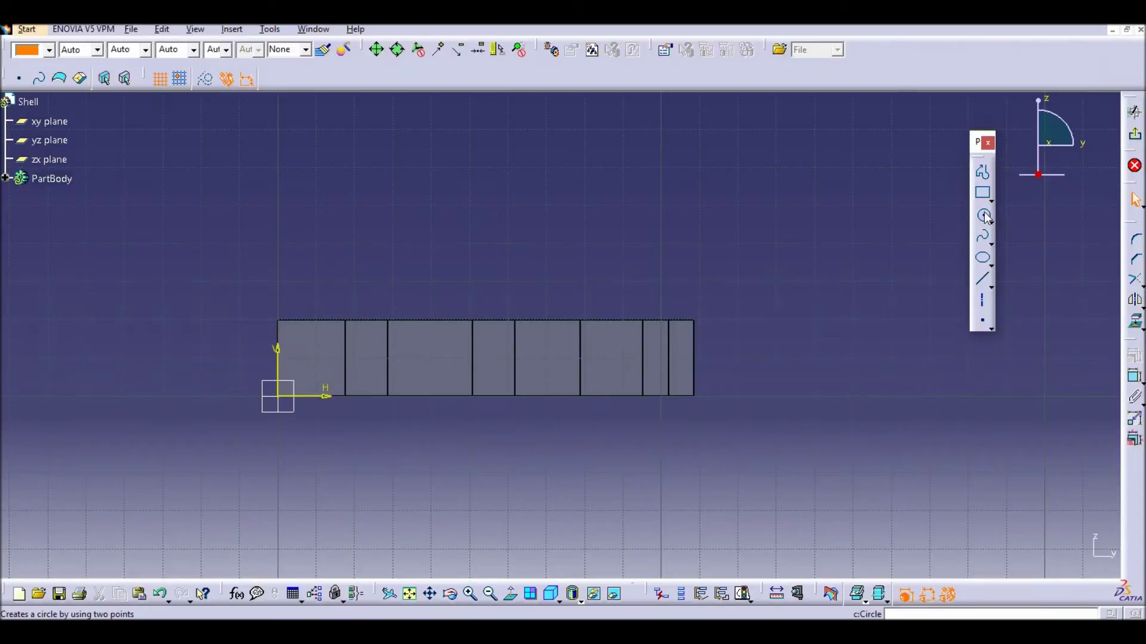
pyautogui.click(985, 216)
pyautogui.click(609, 358)
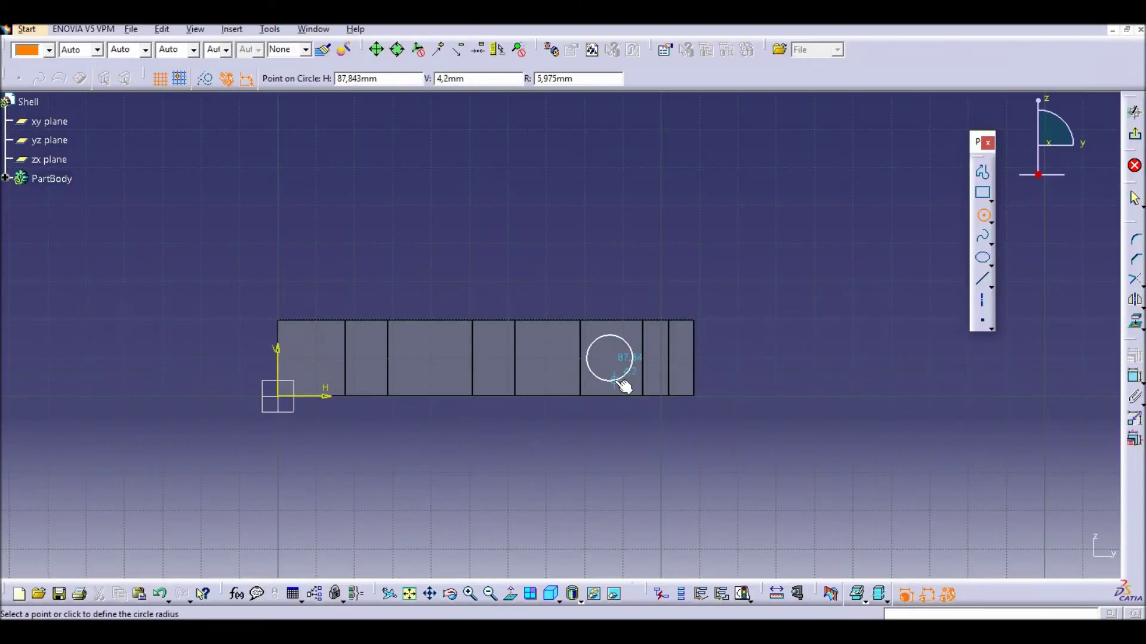
pyautogui.click(621, 369)
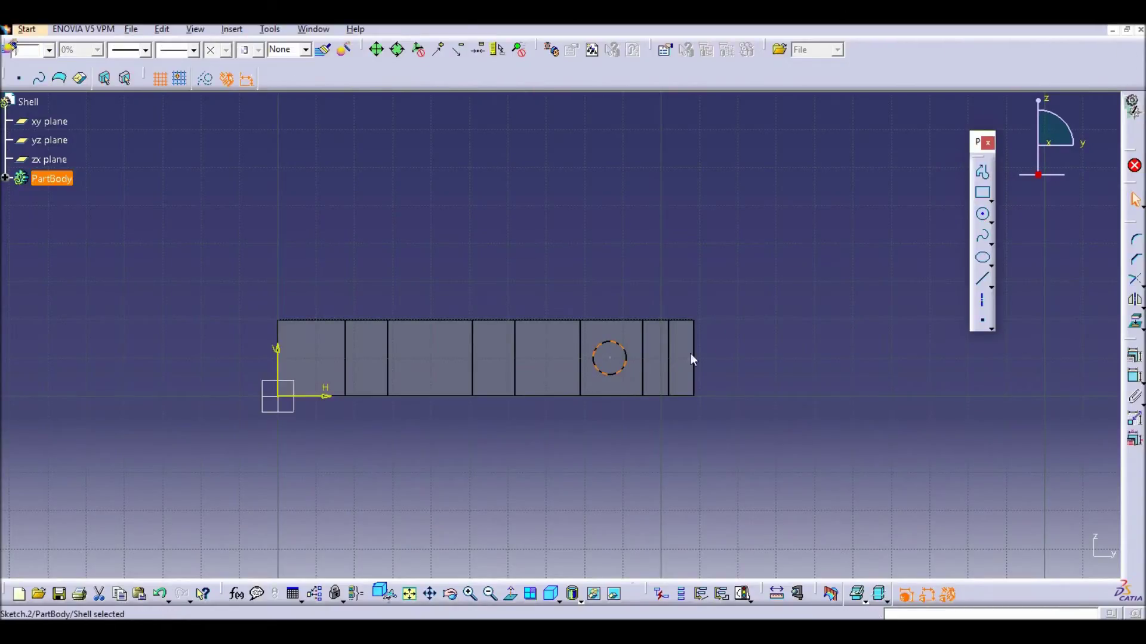
# - Pocket the circle with an Up to next limit to cut the side-wall hole
pyautogui.click(1135, 199)
pyautogui.click(1107, 141)
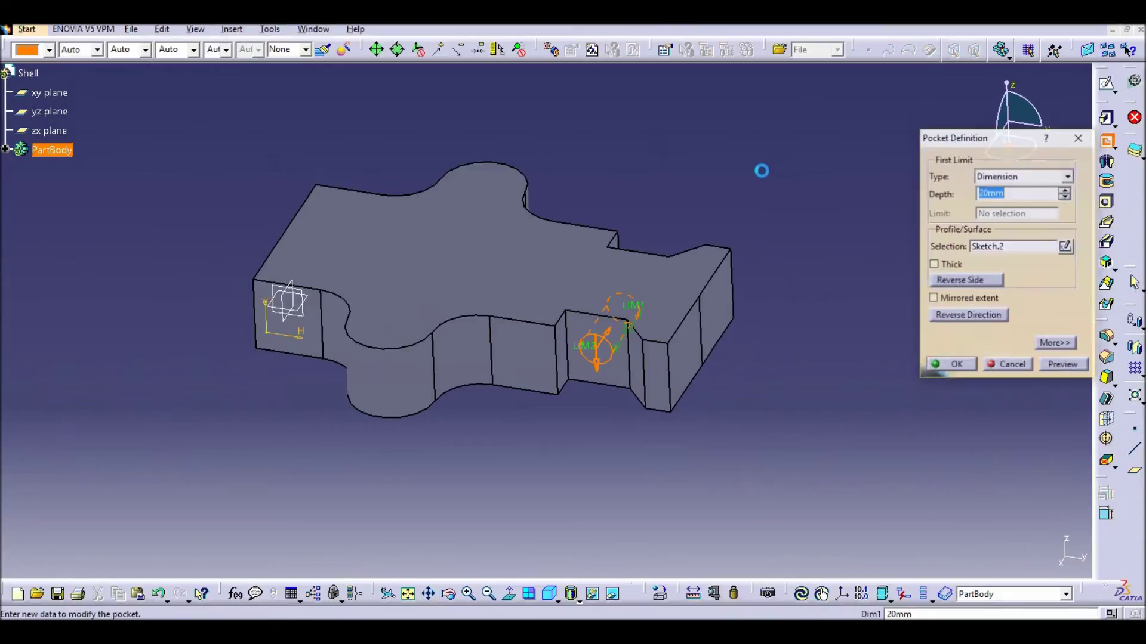
pyautogui.click(1067, 176)
pyautogui.click(1003, 197)
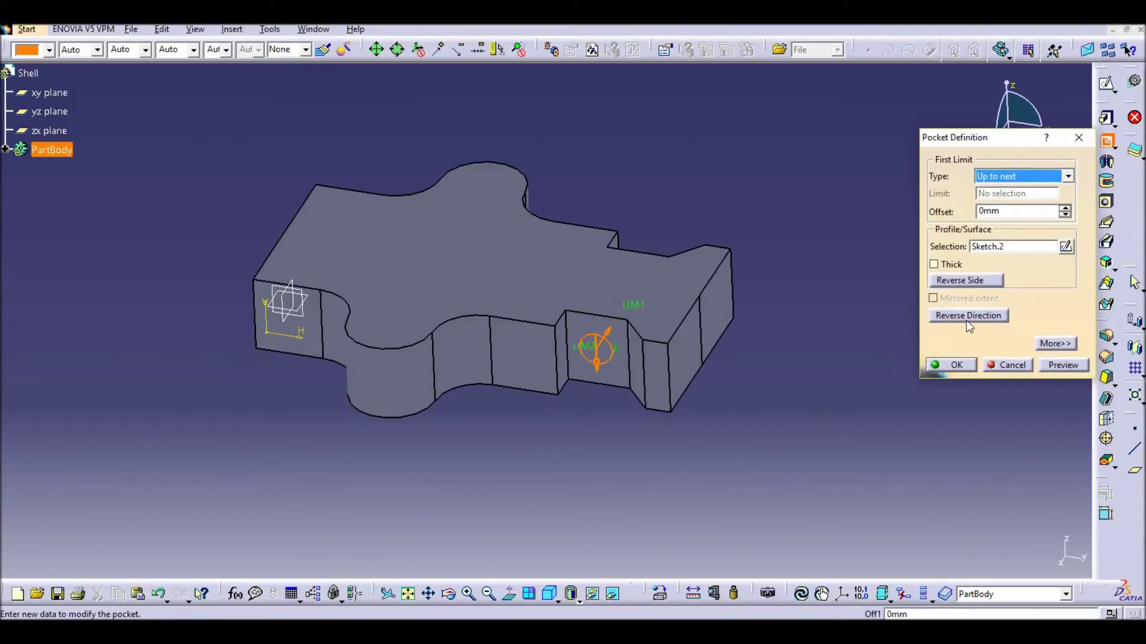
pyautogui.click(962, 367)
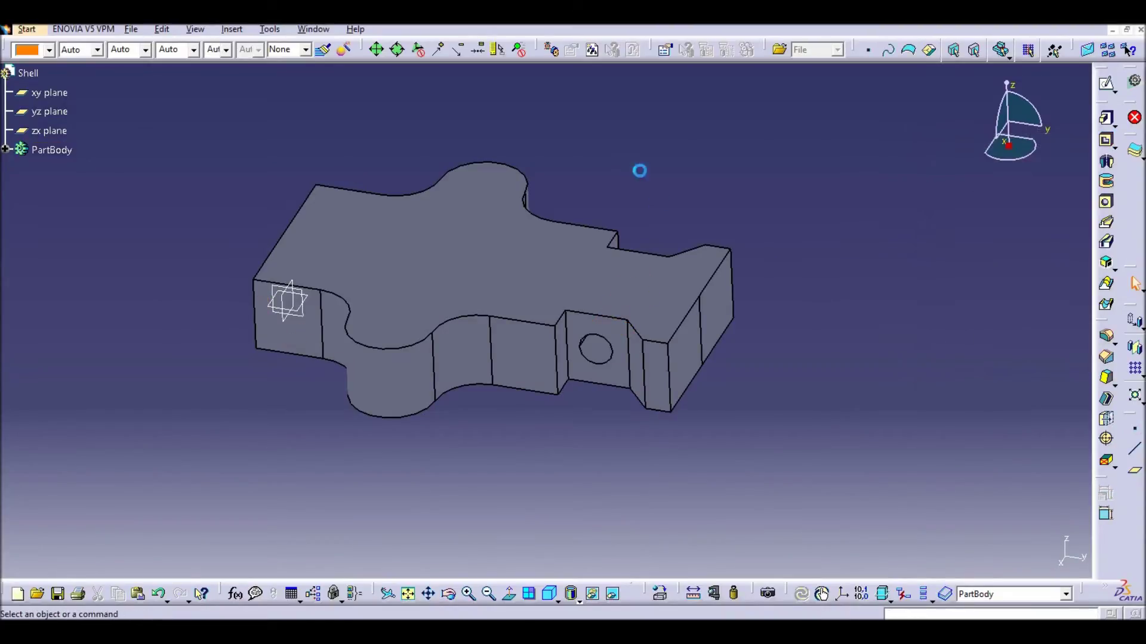
pyautogui.click(427, 247)
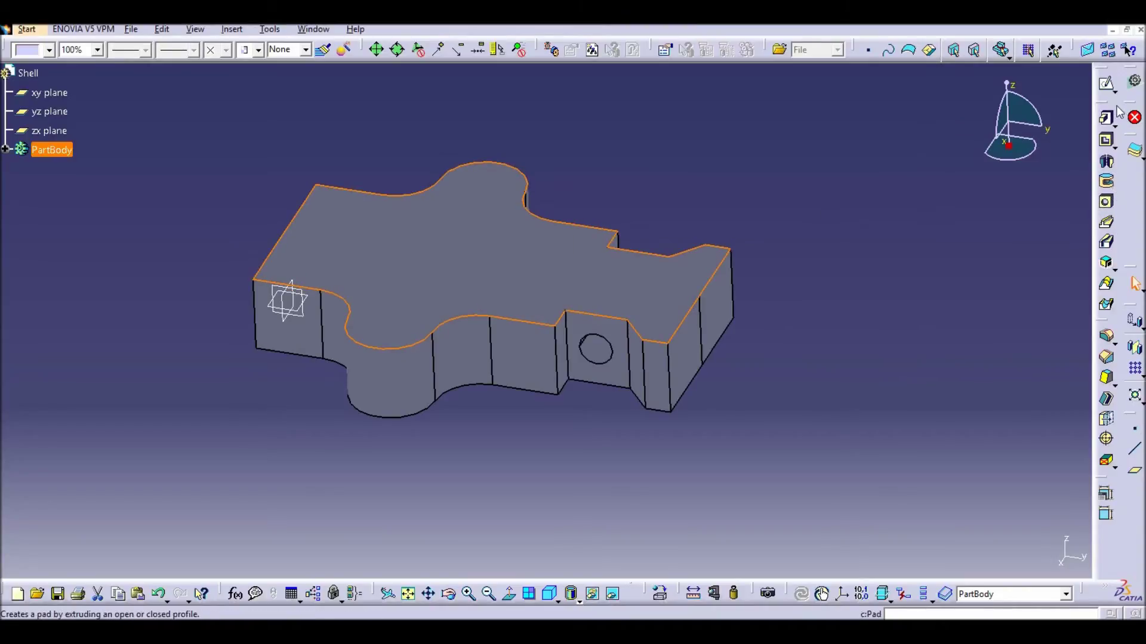
# - On the top face, sketch a circle concentric with the right lobe arc
pyautogui.click(1107, 84)
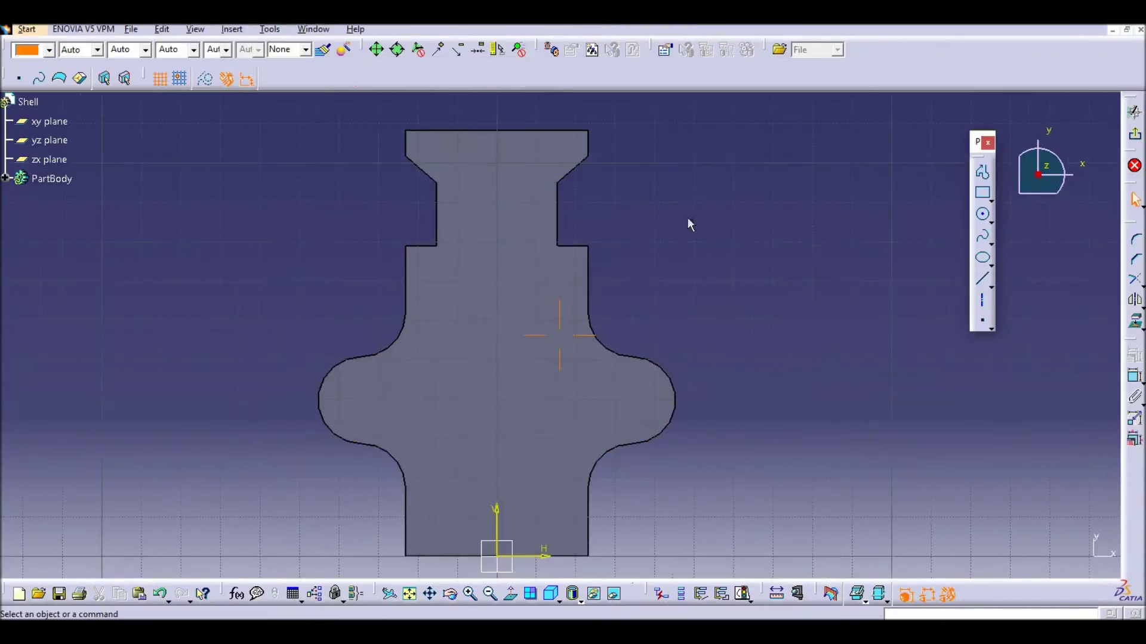
pyautogui.click(982, 213)
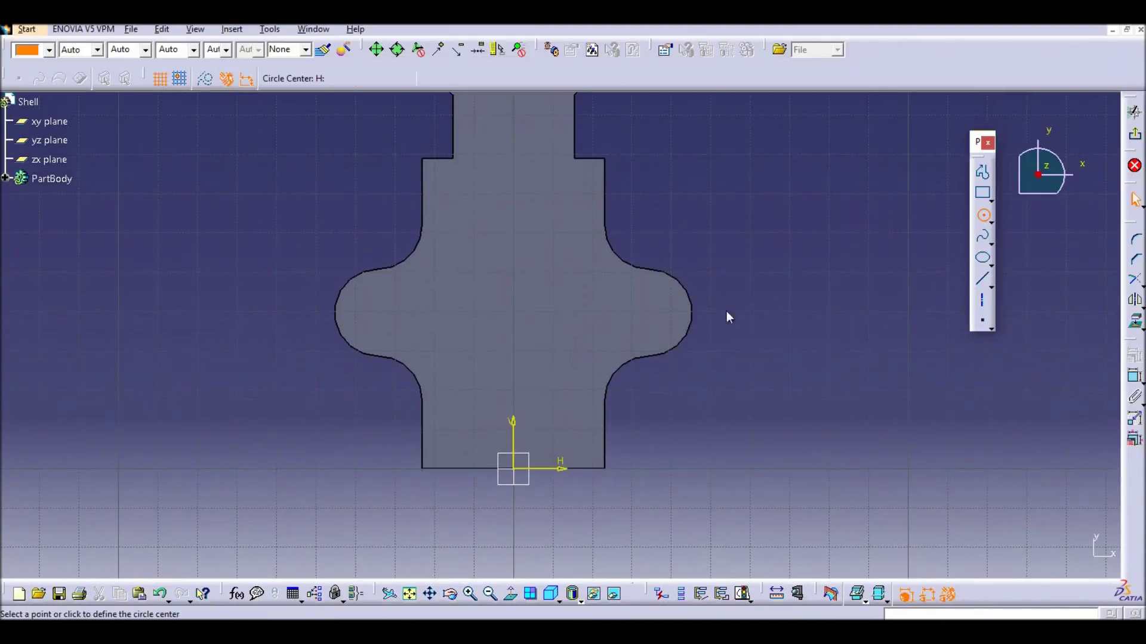
pyautogui.click(653, 311)
pyautogui.click(667, 329)
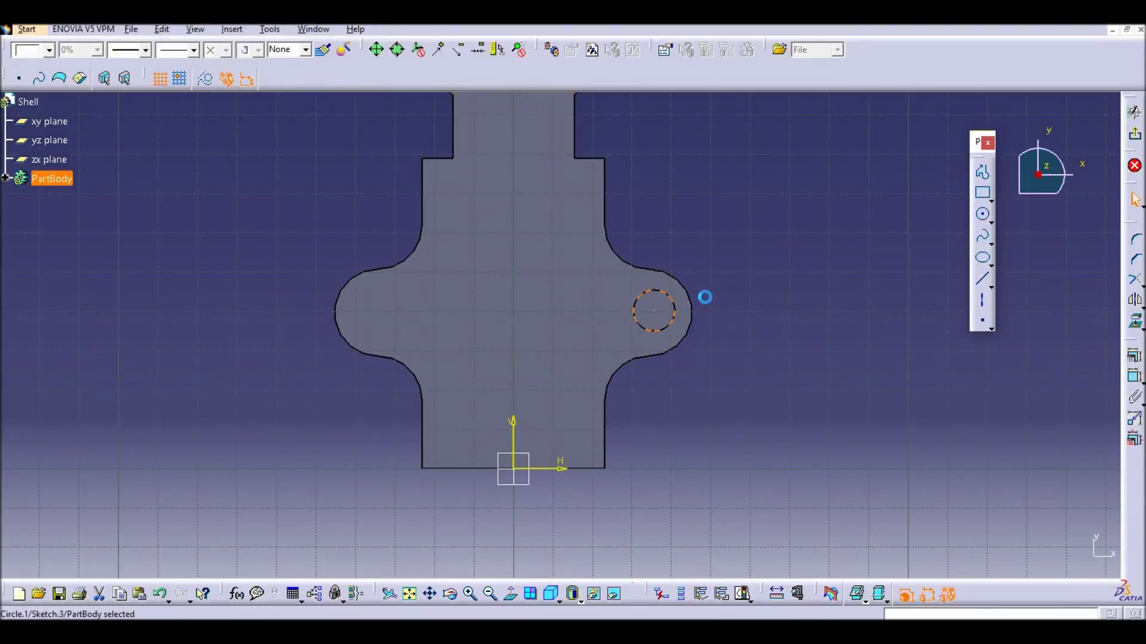
pyautogui.keyDown('ctrl'); pyautogui.click(688, 299); pyautogui.keyUp('ctrl')
pyautogui.click(1135, 356)
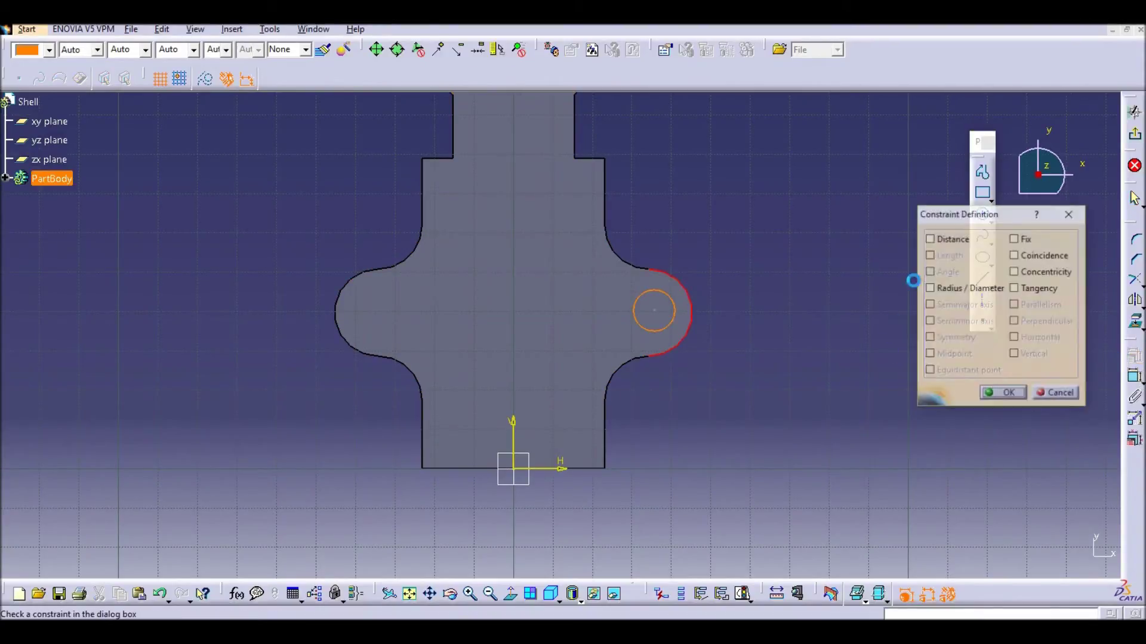
pyautogui.click(1025, 274)
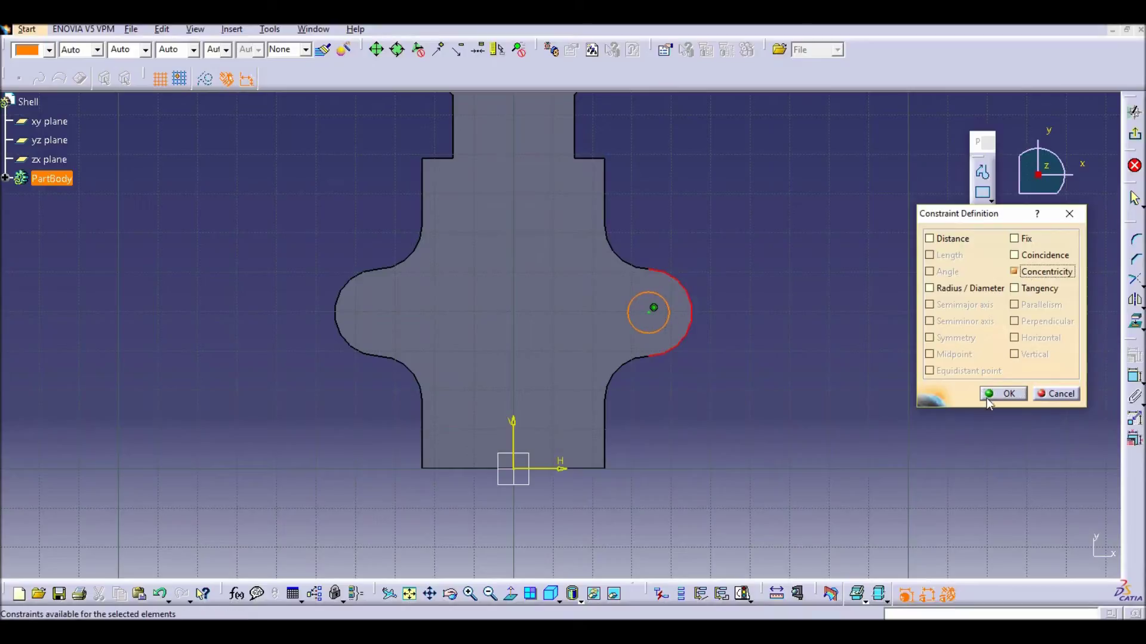
pyautogui.click(1005, 394)
# - Add a second circle concentric with the left lobe arc and exit the sketch
pyautogui.click(983, 220)
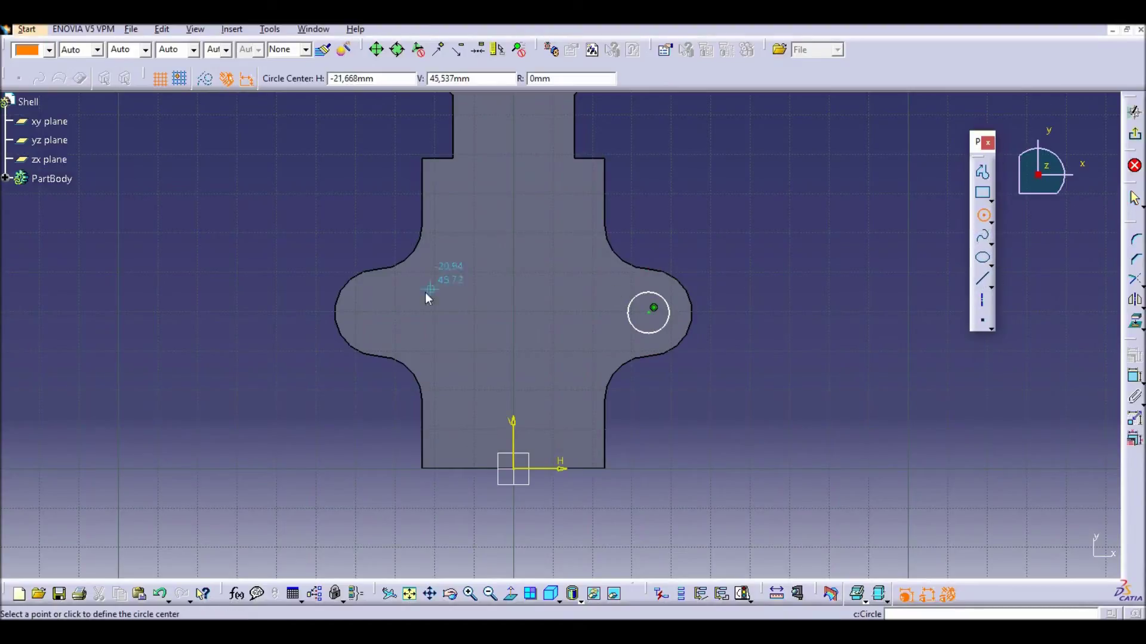
pyautogui.click(374, 312)
pyautogui.click(394, 324)
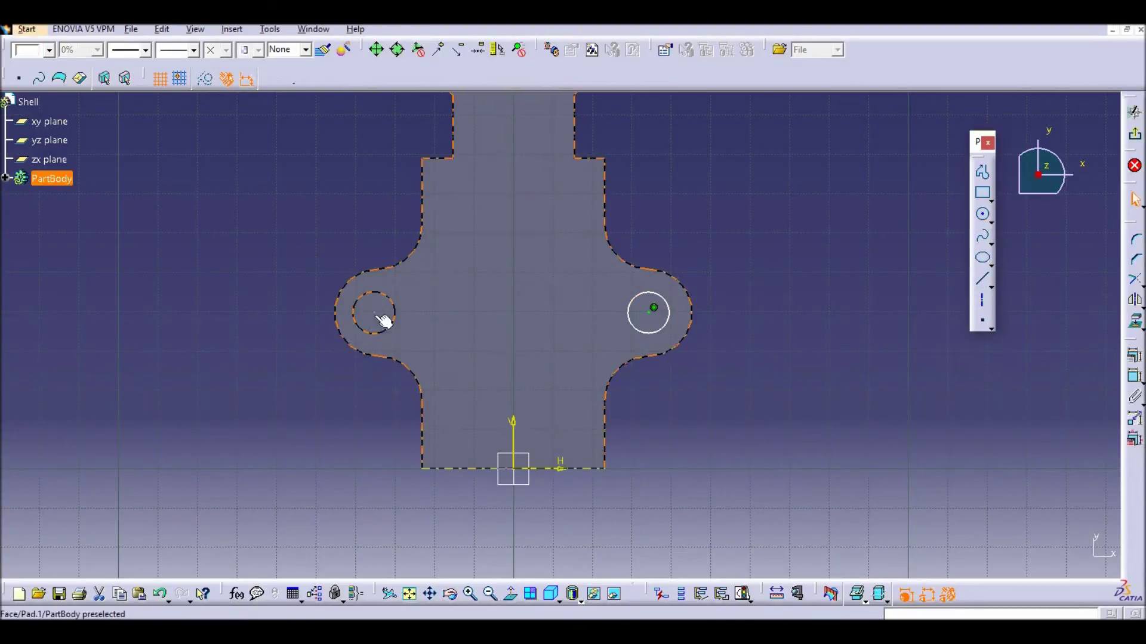
pyautogui.keyDown('ctrl'); pyautogui.click(348, 298); pyautogui.keyUp('ctrl')
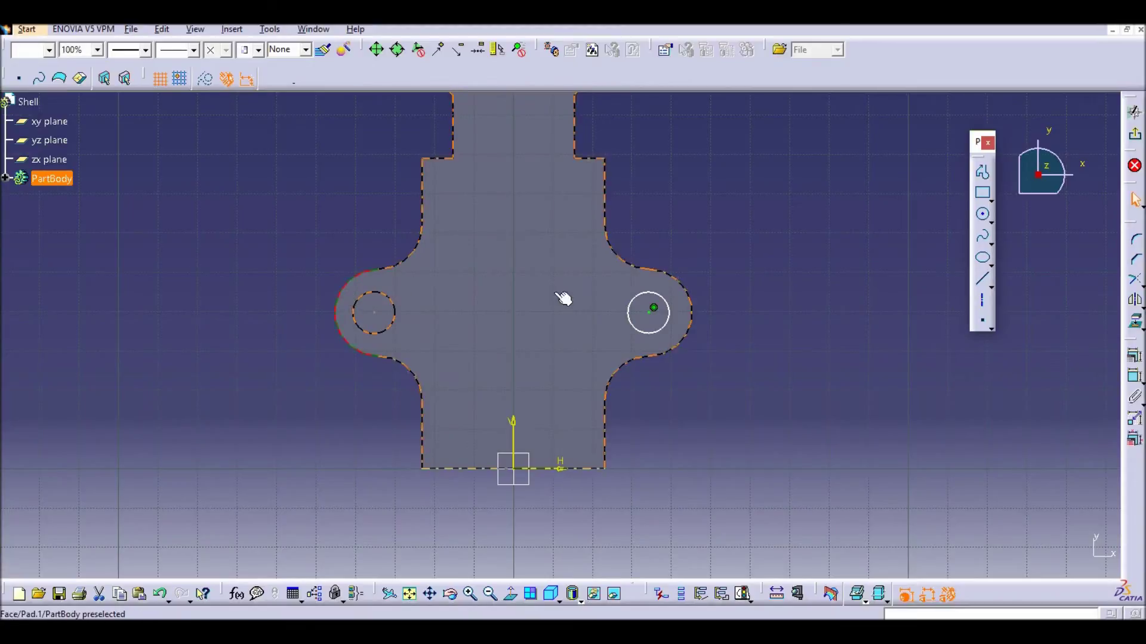
pyautogui.click(1133, 322)
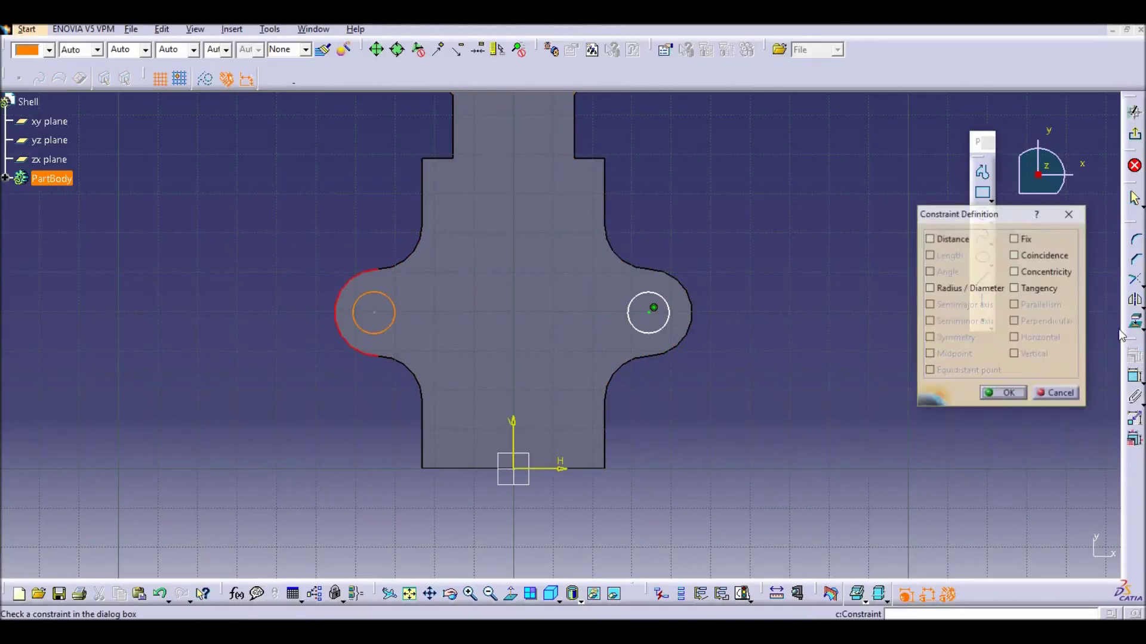
pyautogui.click(1034, 276)
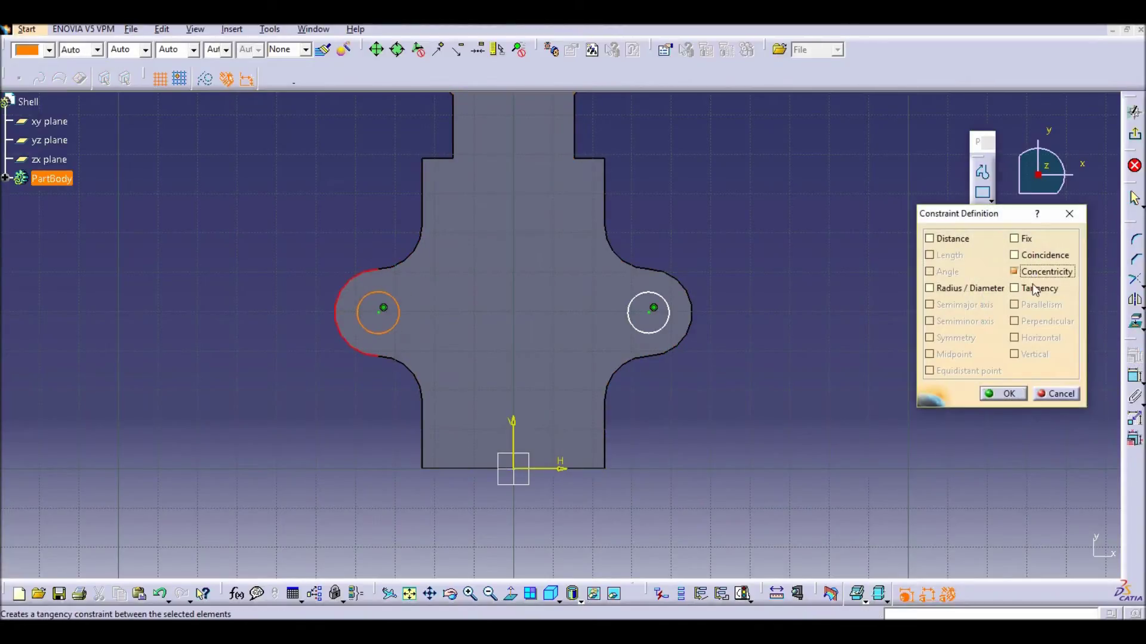
pyautogui.click(998, 395)
pyautogui.click(1136, 139)
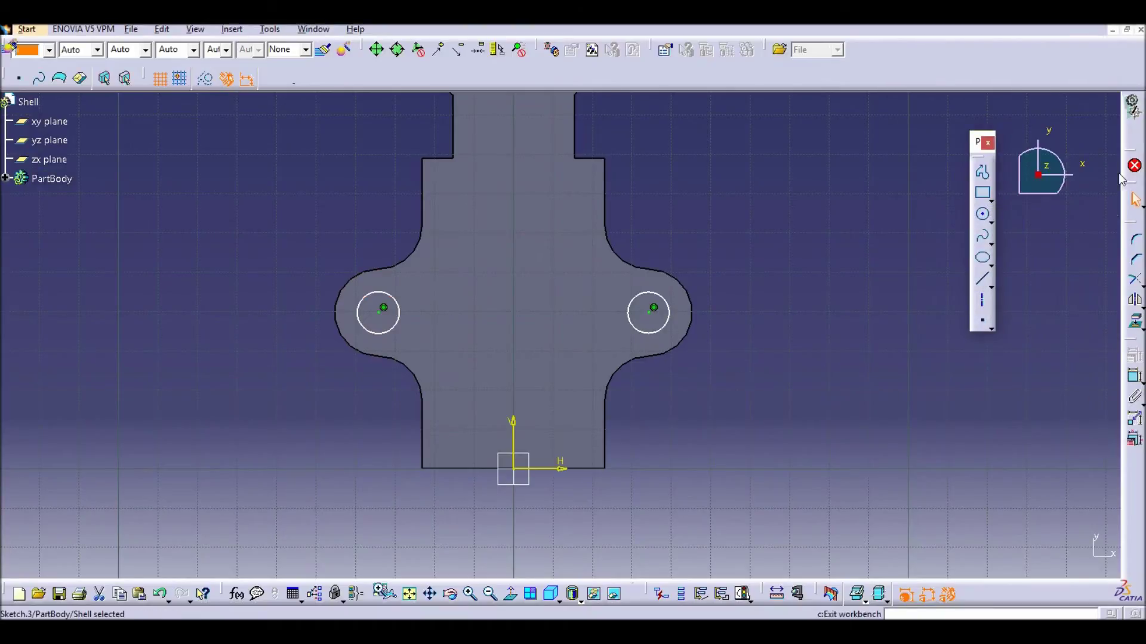
# - Pocket Sketch.3 as Pocket.2, cutting two vertical holes through the lobes
pyautogui.click(1102, 145)
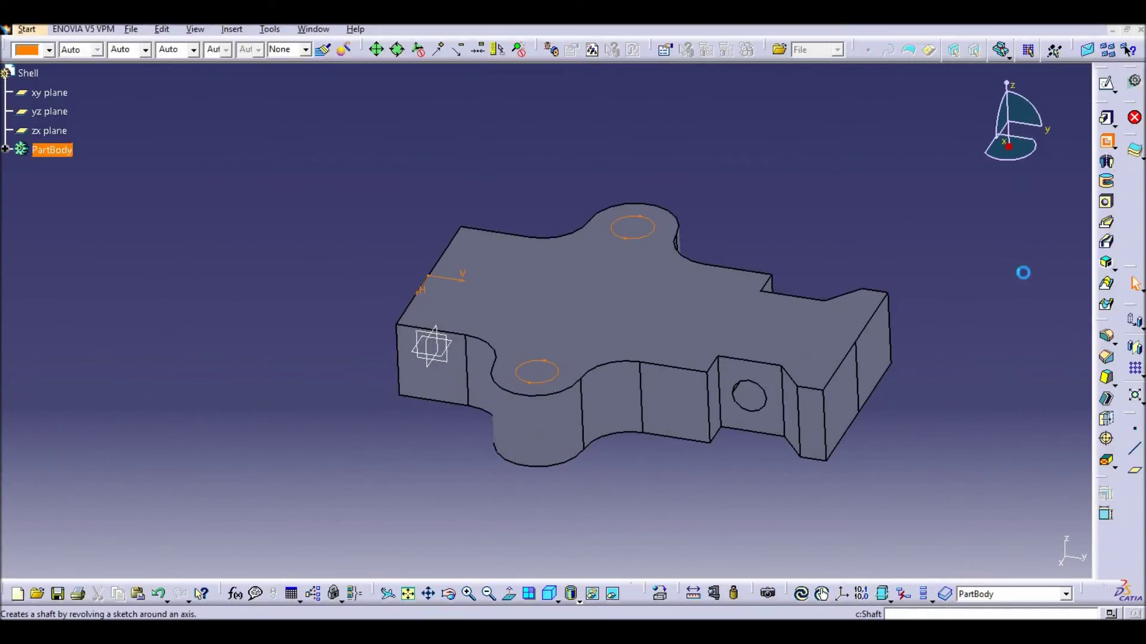
pyautogui.click(962, 365)
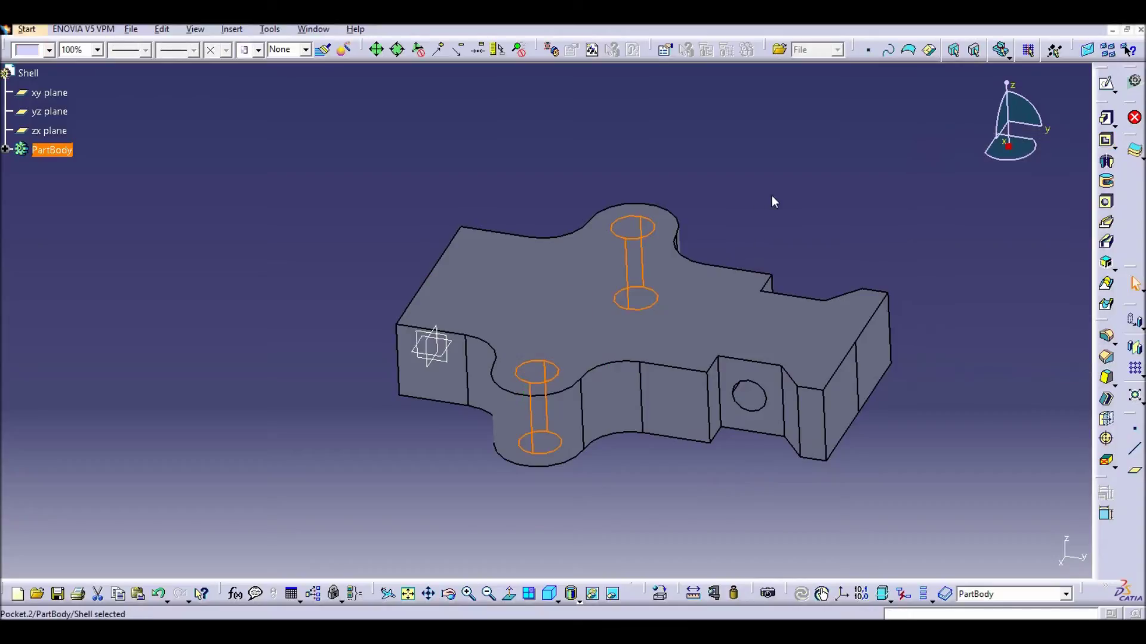
pyautogui.moveTo(771, 195); pyautogui.dragTo(451, 372, button='middle')
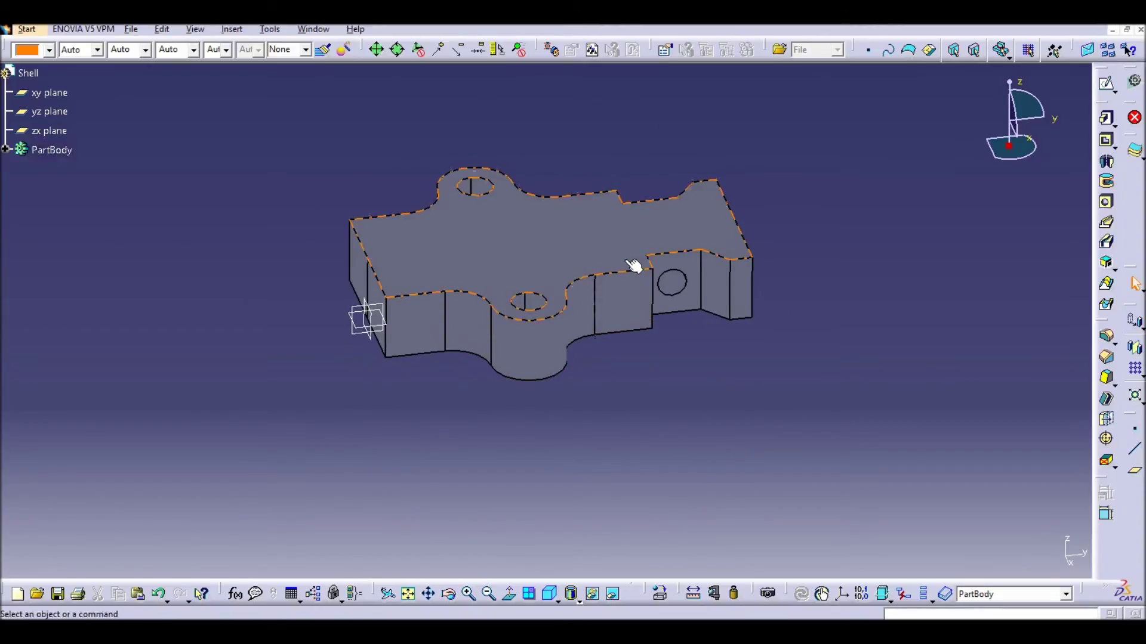
pyautogui.moveTo(585, 340); pyautogui.dragTo(561, 331, button='middle')
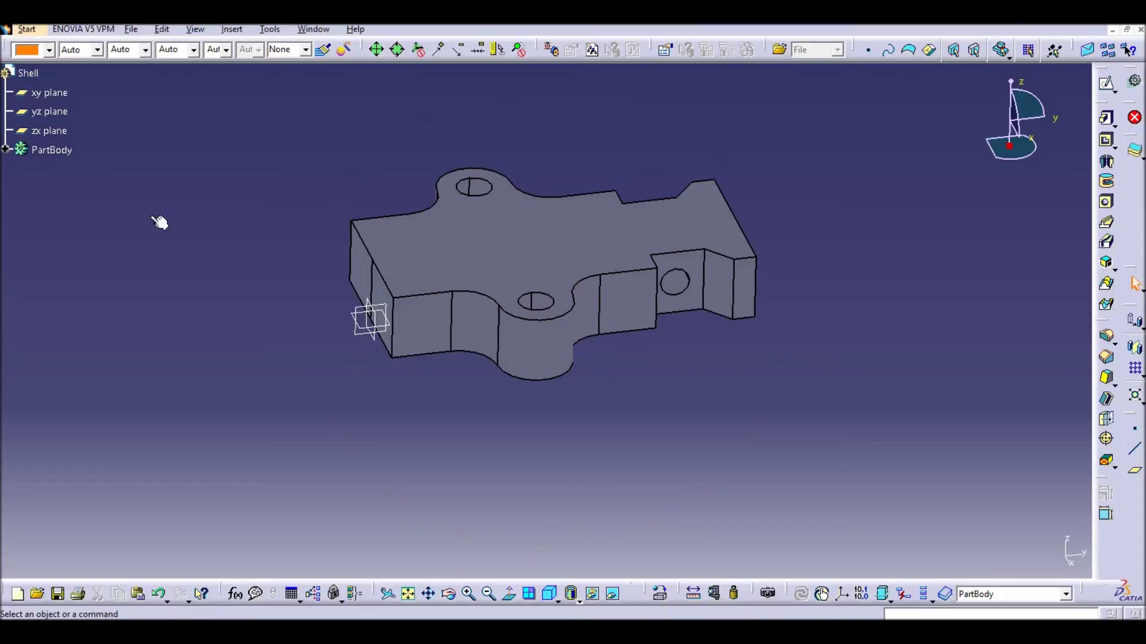
pyautogui.click(6, 149)
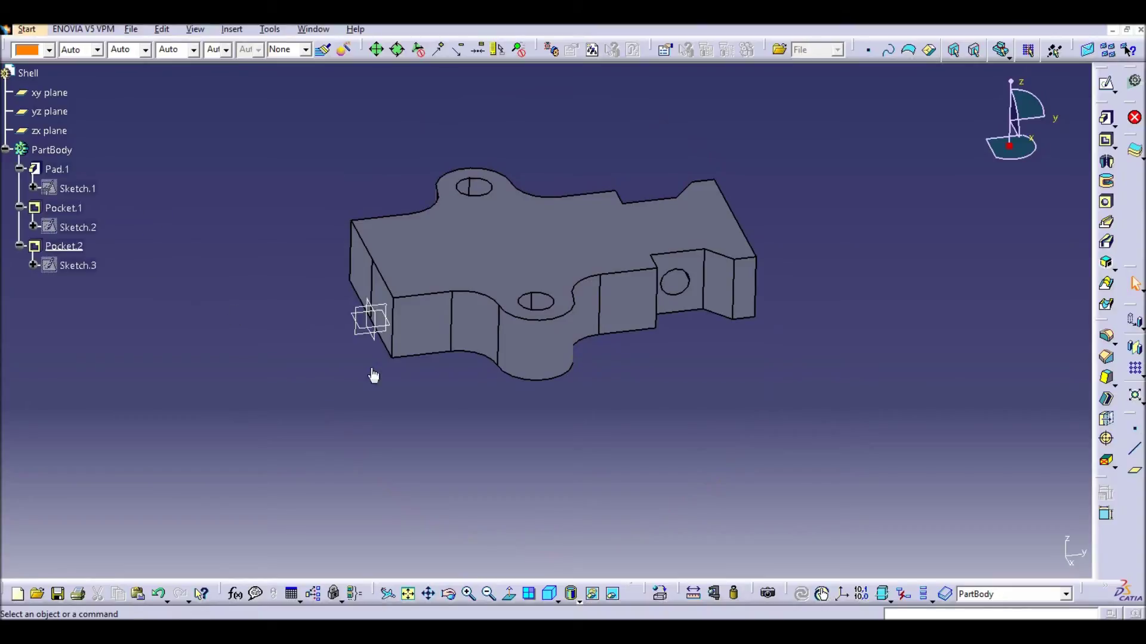
# - Start a Shell with 1 mm default inside thickness
pyautogui.click(1107, 401)
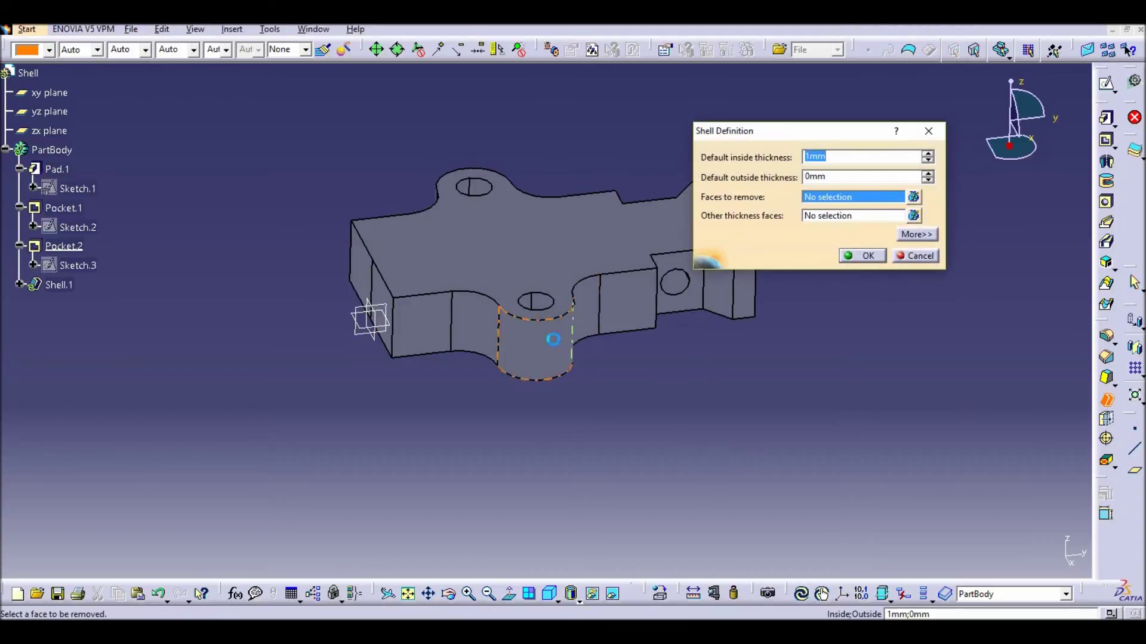
pyautogui.moveTo(545, 333); pyautogui.dragTo(418, 445, button='middle')
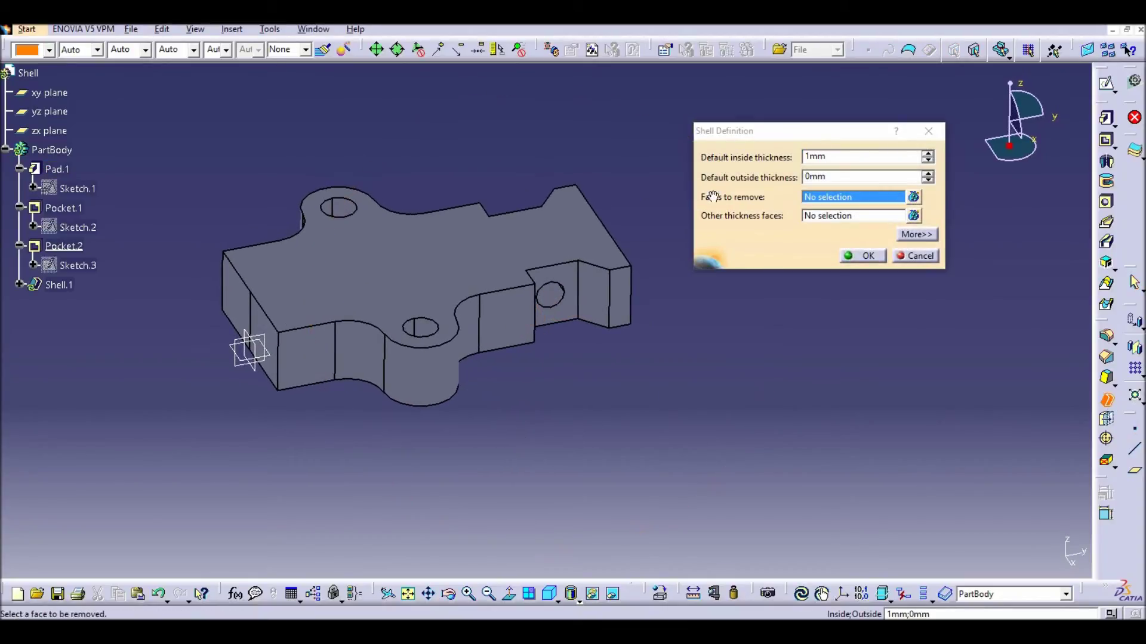
pyautogui.moveTo(757, 138); pyautogui.dragTo(724, 155)
pyautogui.click(781, 174)
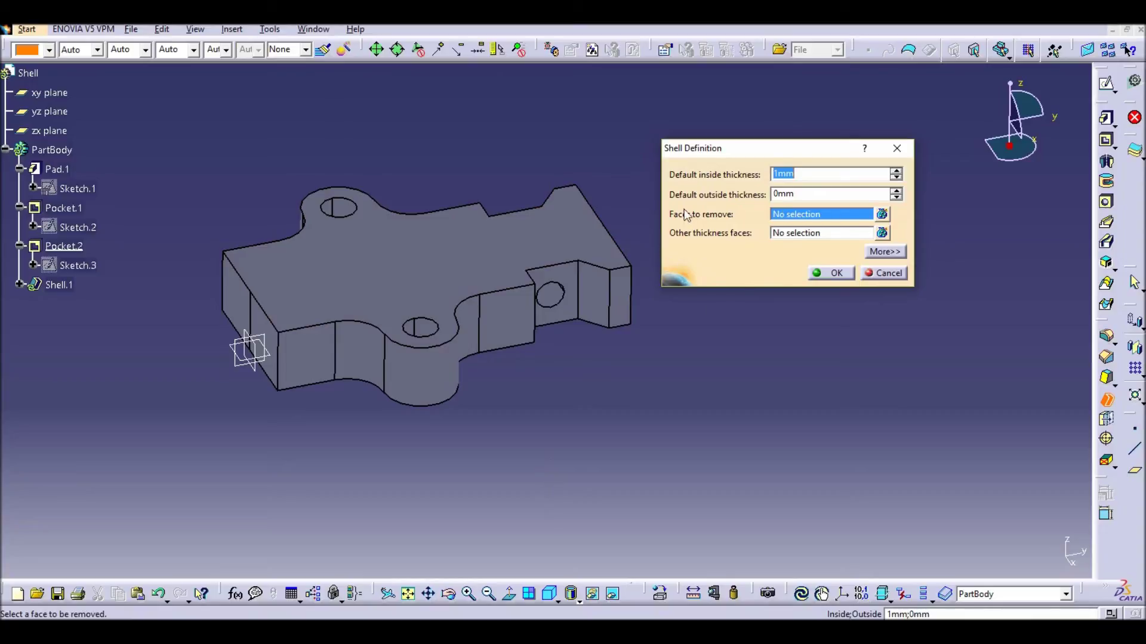
pyautogui.moveTo(731, 145); pyautogui.dragTo(743, 138)
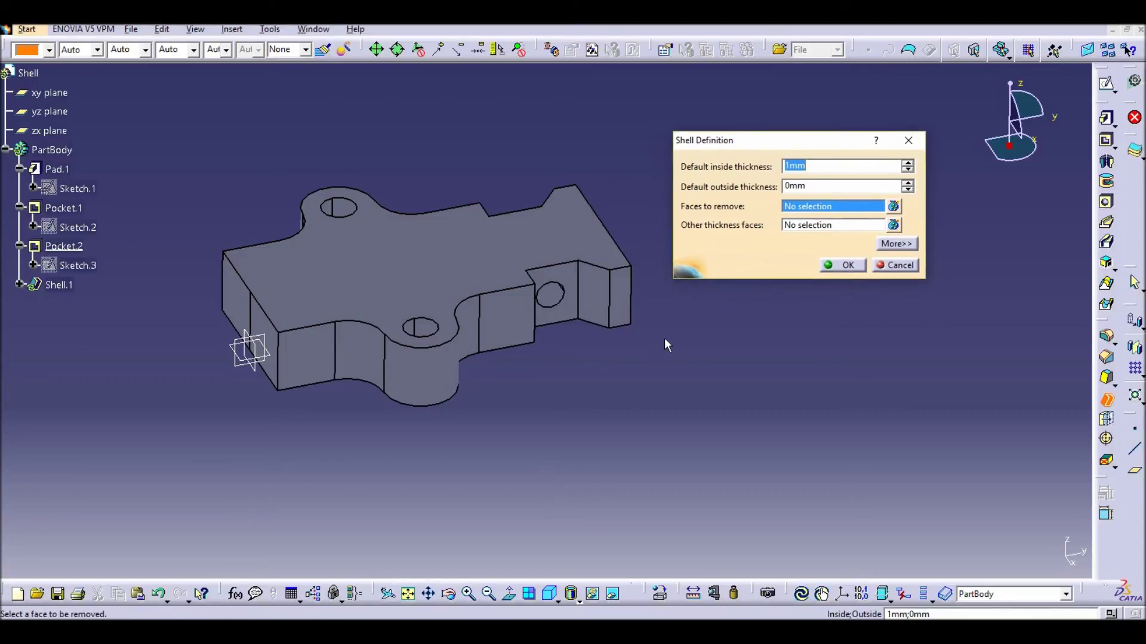
# - Remove the top and front faces and confirm Shell.1
pyautogui.moveTo(664, 337); pyautogui.dragTo(553, 377, button='middle')
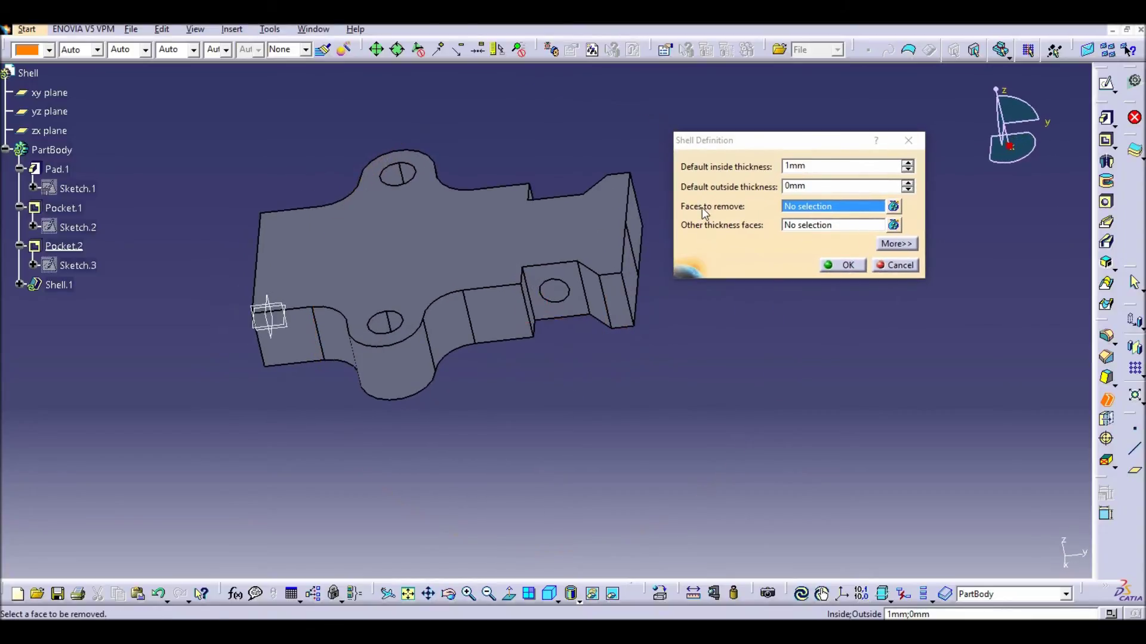
pyautogui.moveTo(691, 380); pyautogui.dragTo(537, 358, button='middle')
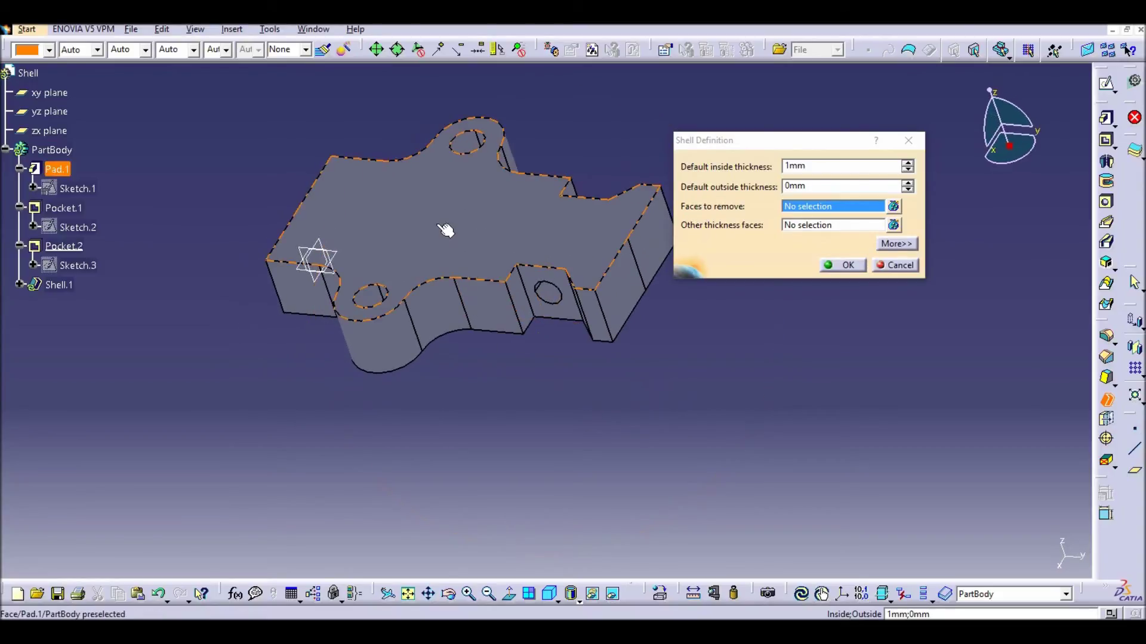
pyautogui.click(444, 230)
pyautogui.moveTo(445, 402); pyautogui.dragTo(501, 445, button='middle')
pyautogui.click(361, 358)
pyautogui.moveTo(651, 459)
pyautogui.mouseDown(button='middle')
pyautogui.moveTo(636, 436)
pyautogui.moveTo(656, 441)
pyautogui.mouseUp(button='middle')
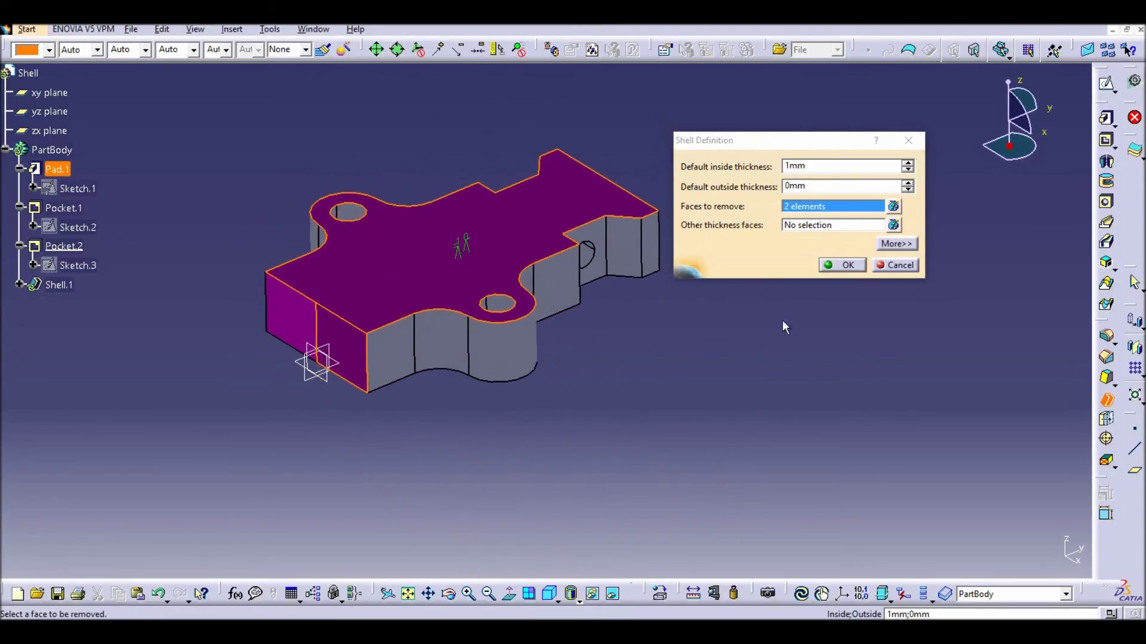
pyautogui.click(847, 263)
pyautogui.moveTo(492, 409); pyautogui.dragTo(382, 249, button='middle')
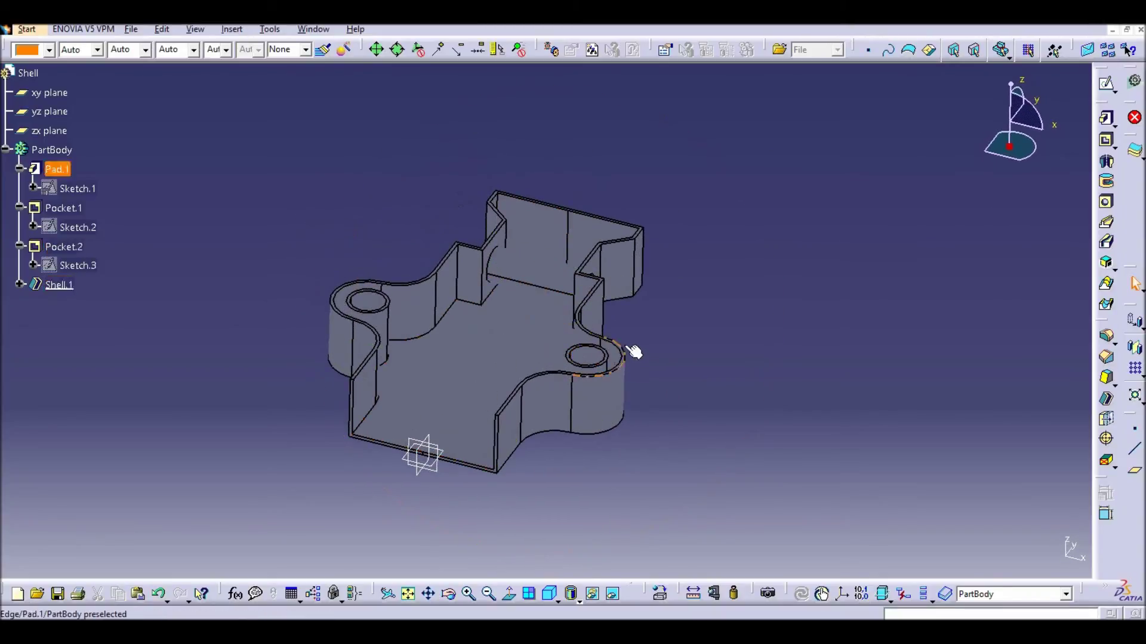
pyautogui.moveTo(632, 348); pyautogui.dragTo(552, 385, button='middle')
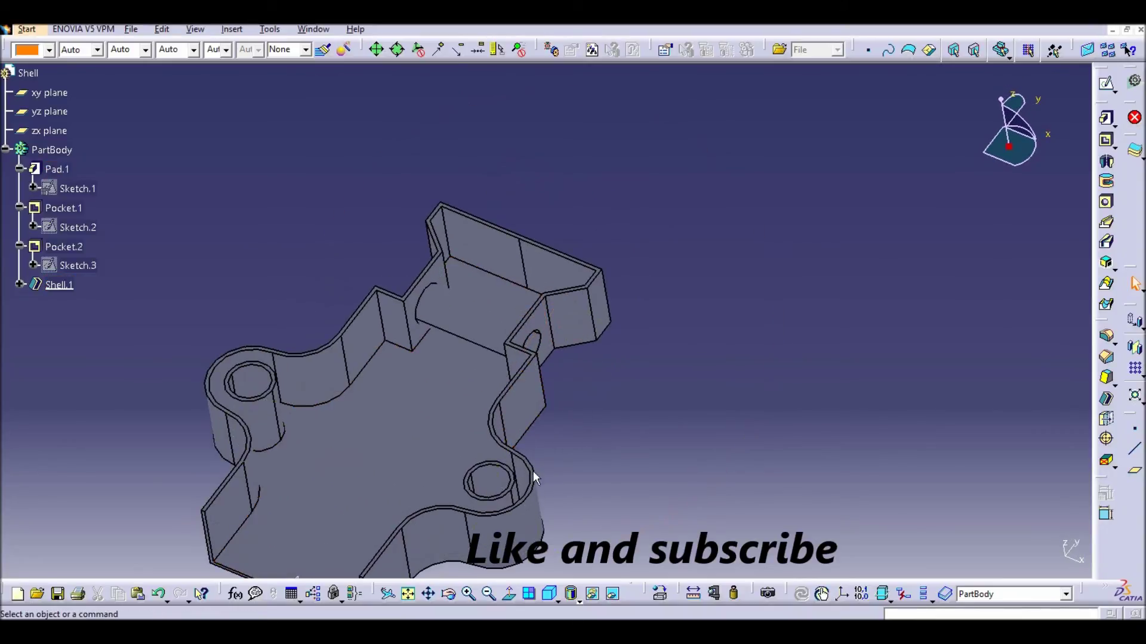
pyautogui.moveTo(647, 437); pyautogui.dragTo(350, 281, button='middle')
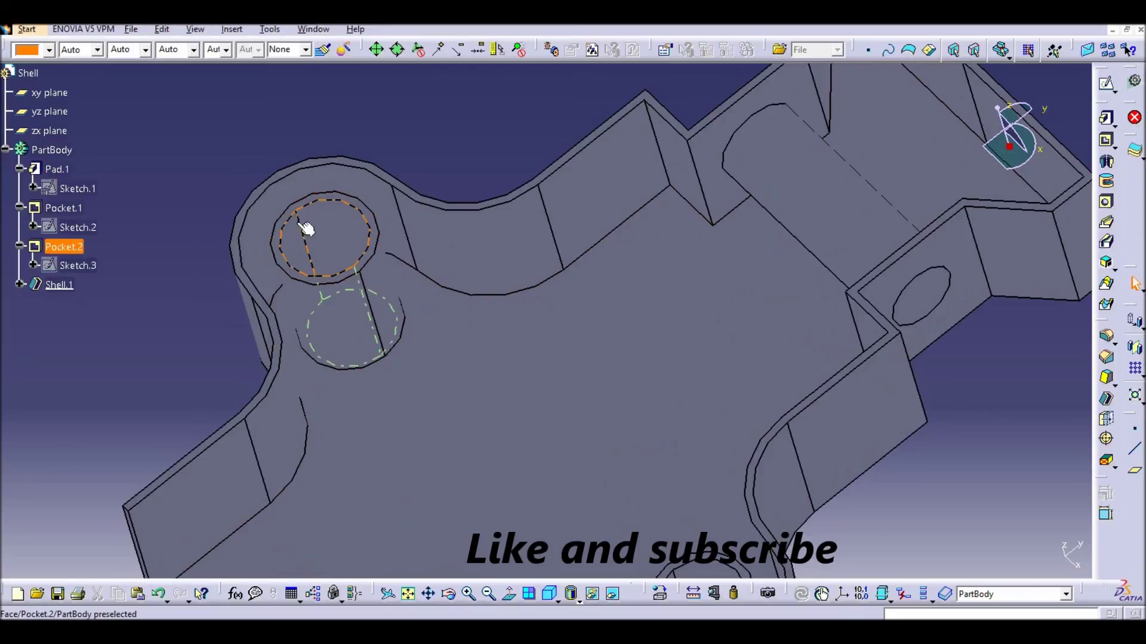
pyautogui.moveTo(547, 324); pyautogui.dragTo(668, 253, button='middle')
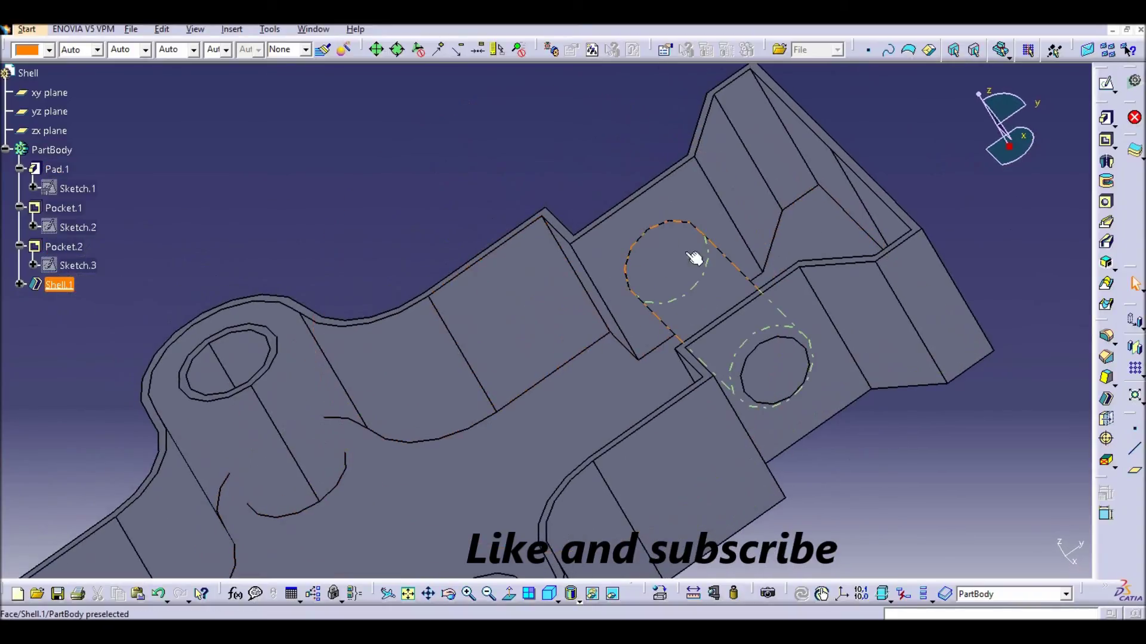
pyautogui.moveTo(660, 435); pyautogui.dragTo(622, 332, button='middle')
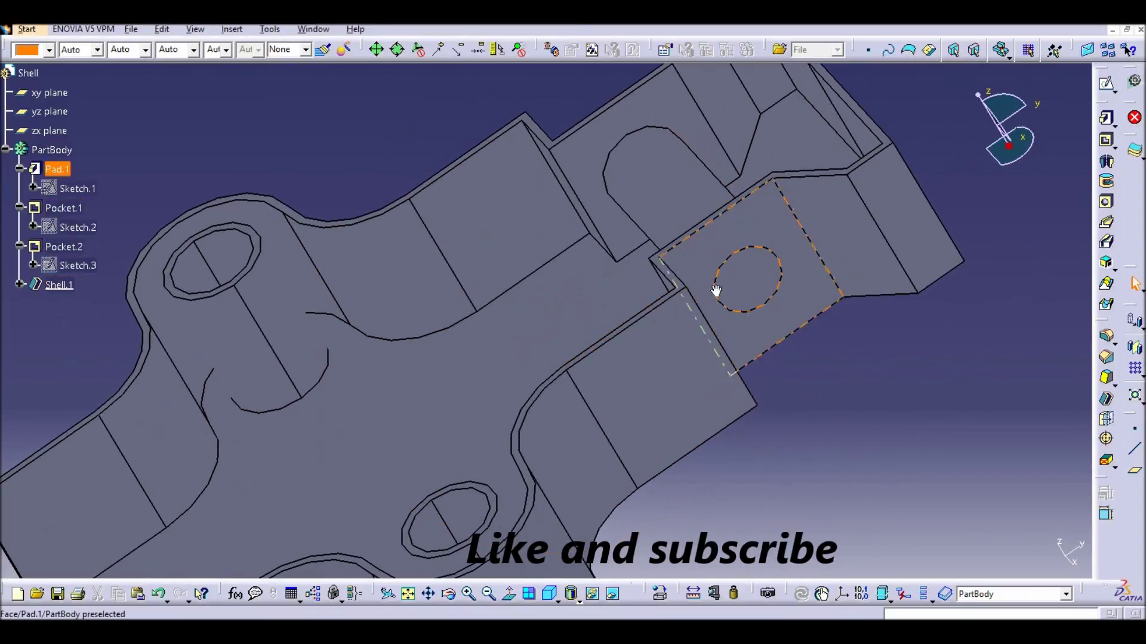
pyautogui.moveTo(734, 271); pyautogui.dragTo(627, 345, button='middle')
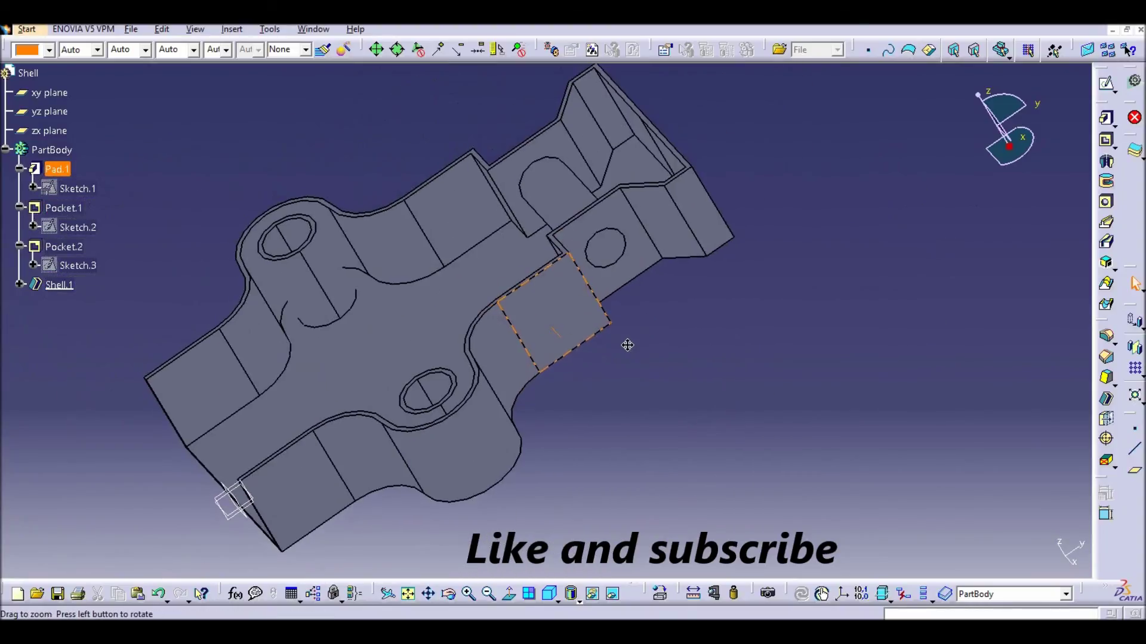
pyautogui.moveTo(615, 392); pyautogui.dragTo(620, 370, button='middle')
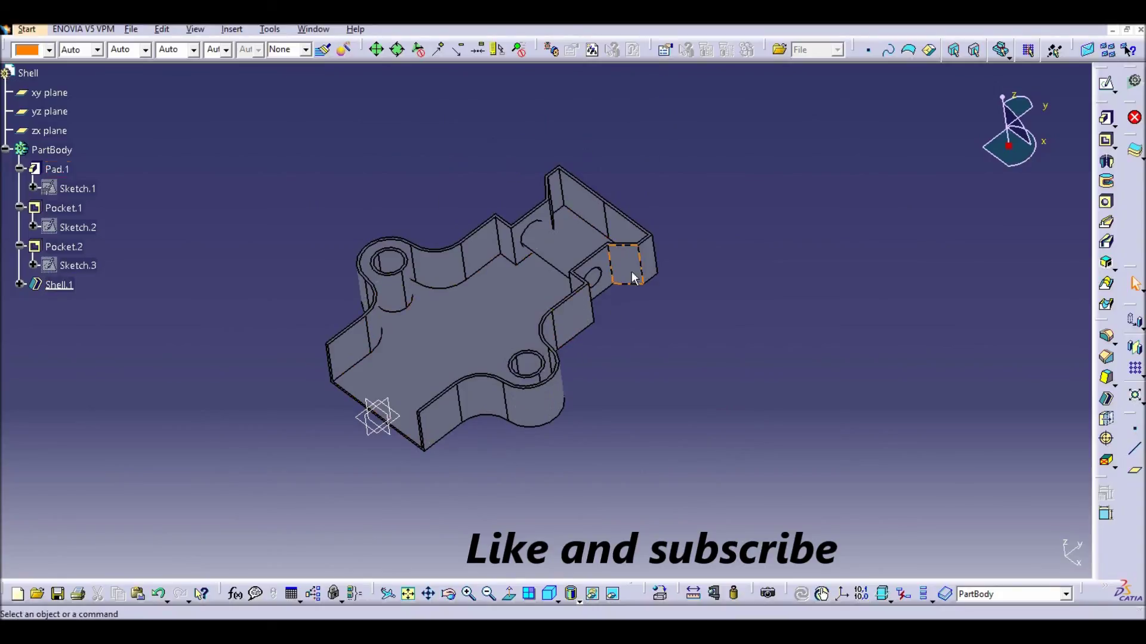
pyautogui.moveTo(519, 454); pyautogui.dragTo(546, 398, button='middle')
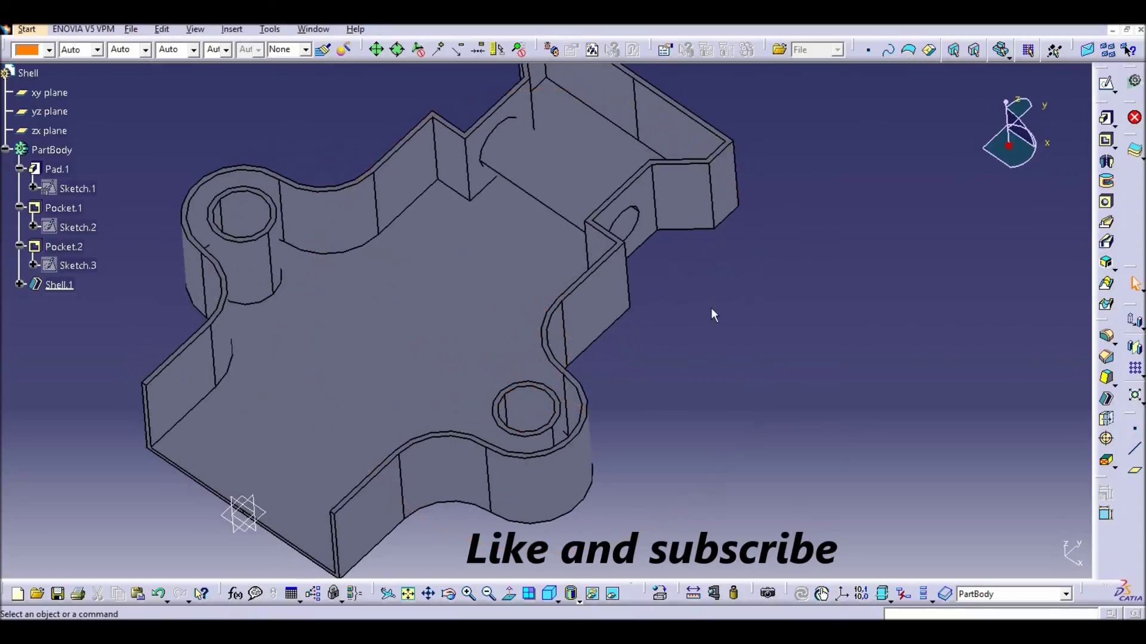
pyautogui.moveTo(614, 378); pyautogui.dragTo(734, 404, button='middle')
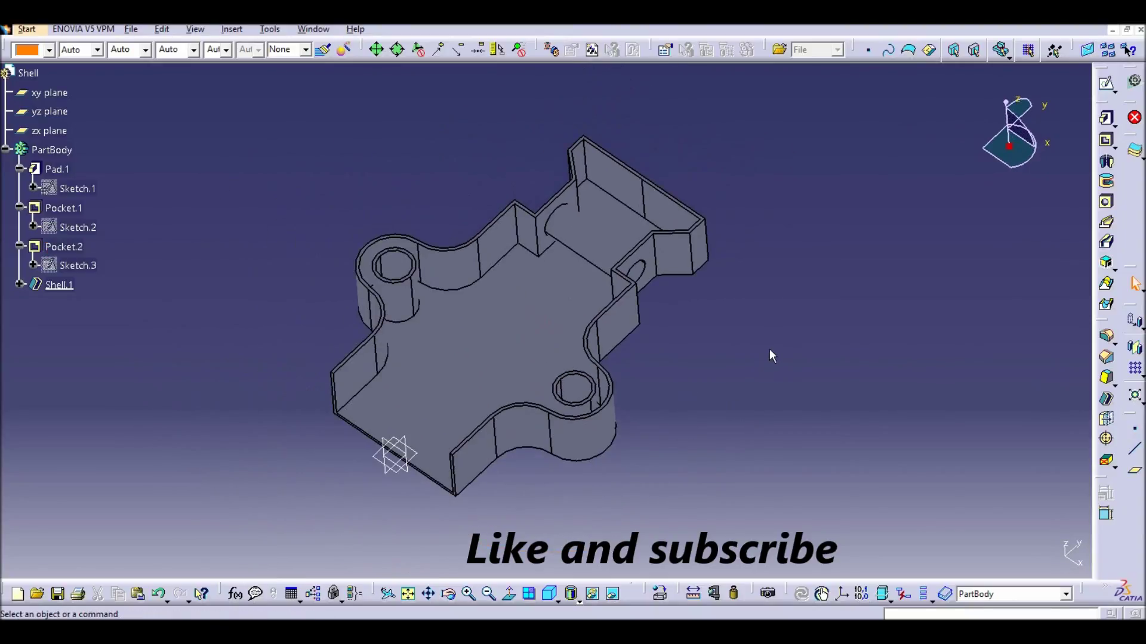